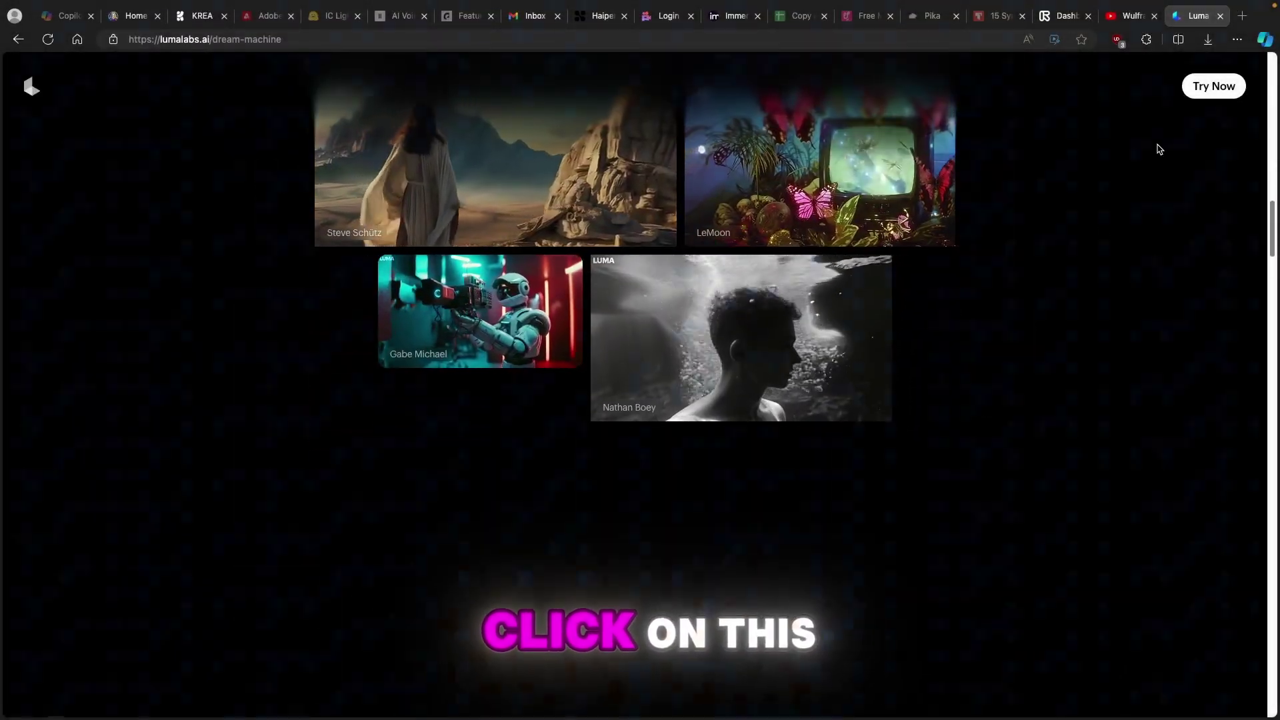
{"action": "left_click", "coordinate": [1213, 86]}
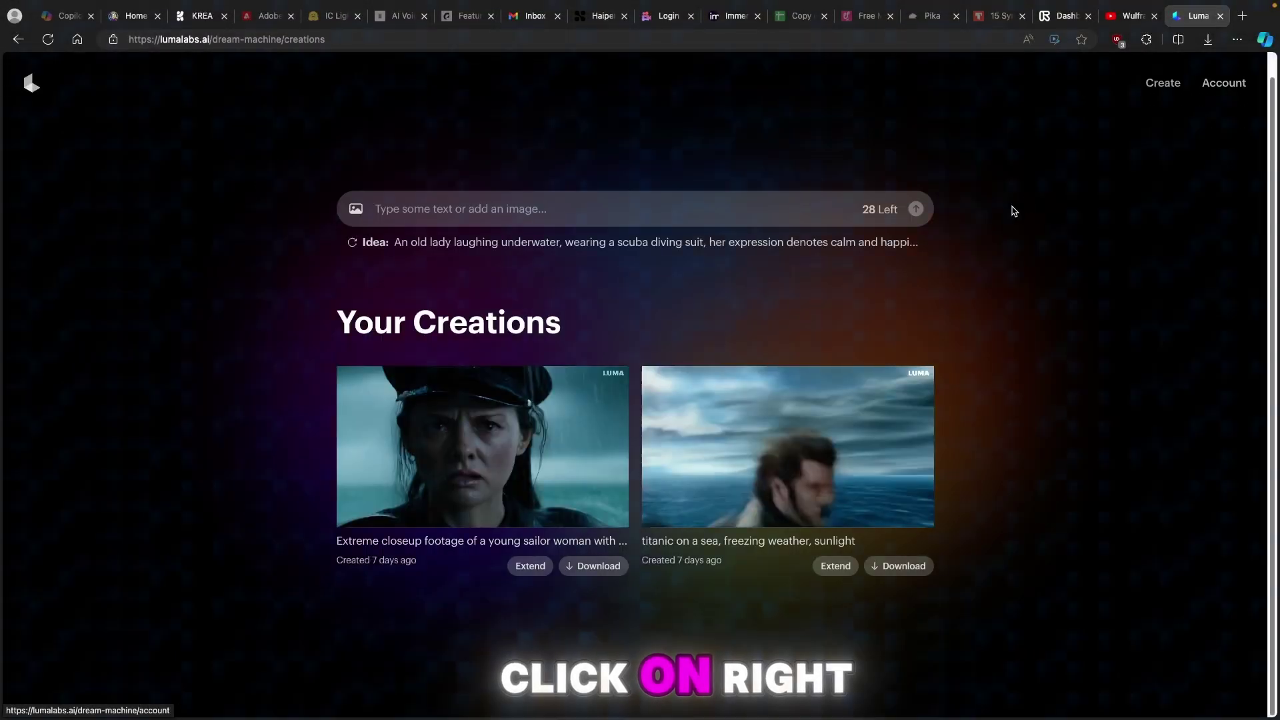
{"action": "left_click", "coordinate": [463, 40]}
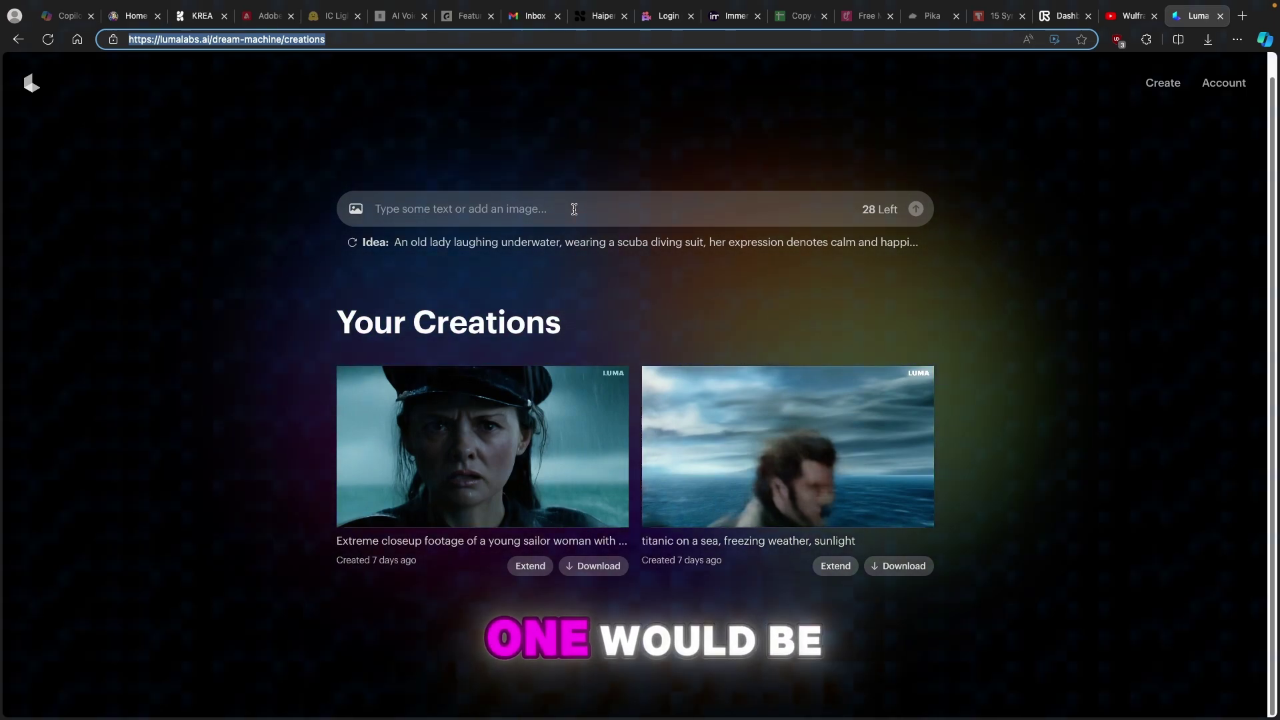
{"action": "left_click", "coordinate": [574, 197]}
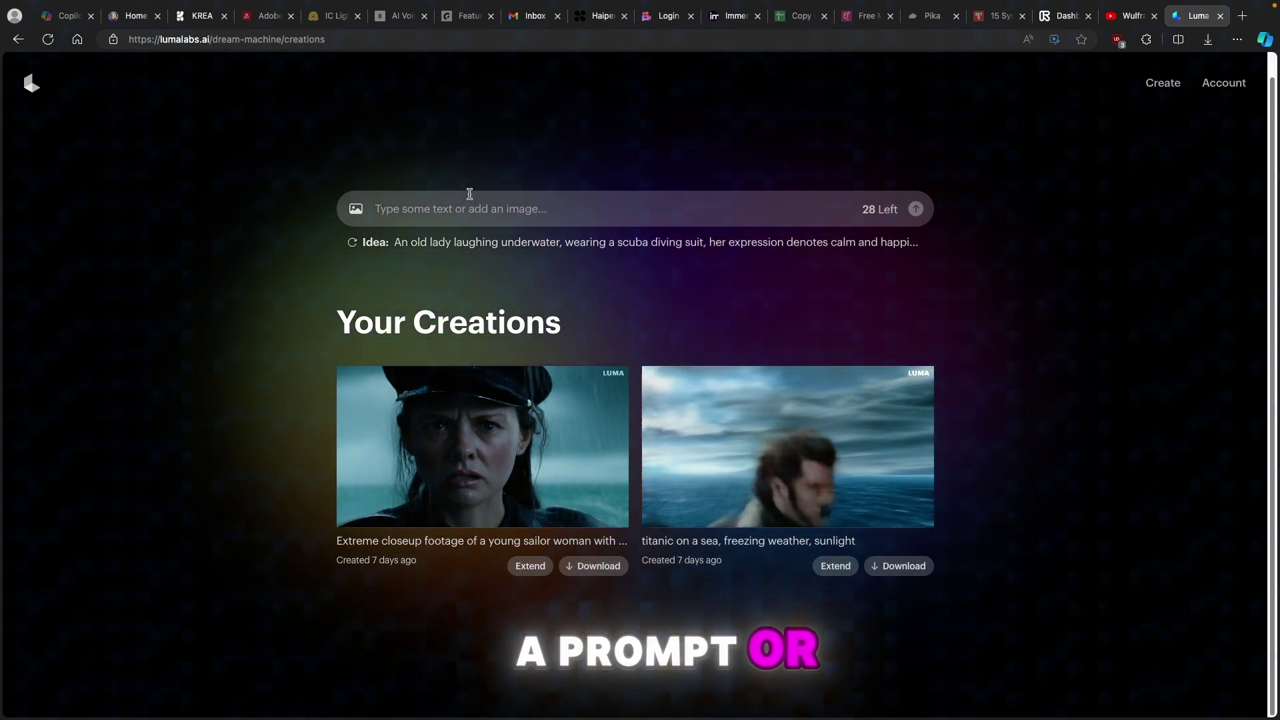
{"action": "left_click", "coordinate": [67, 15]}
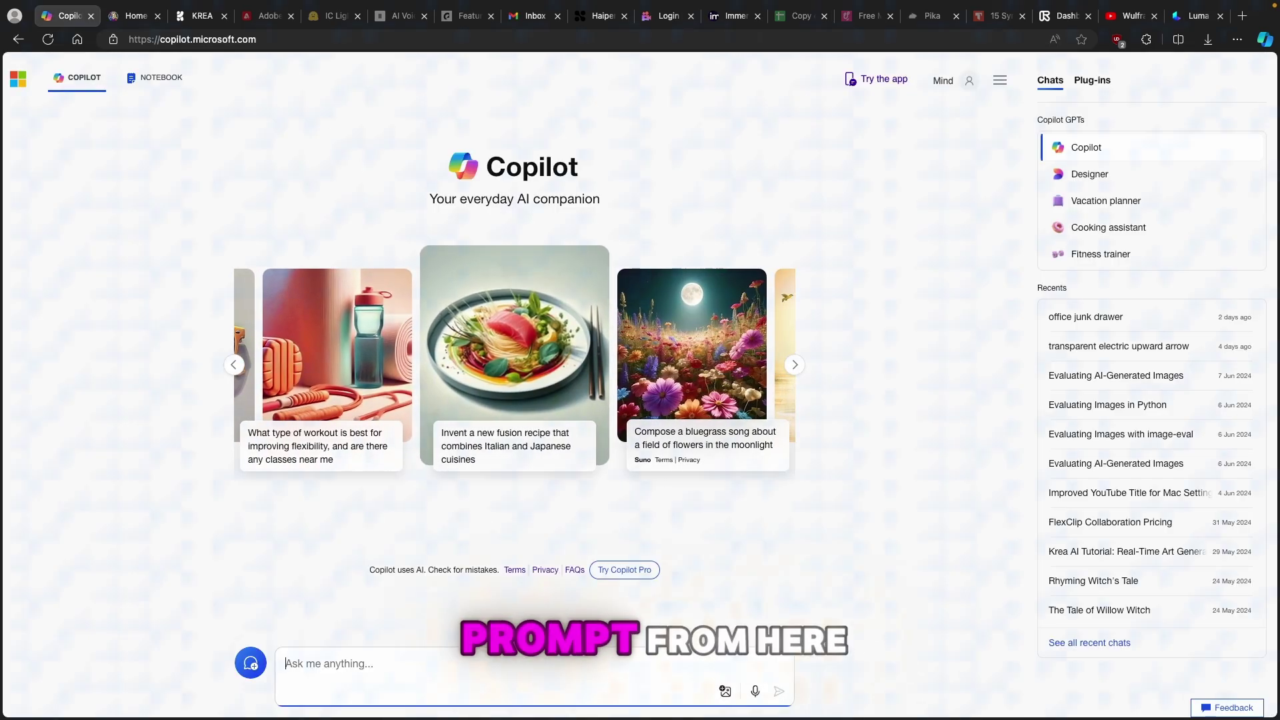
{"action": "left_click", "coordinate": [1197, 16]}
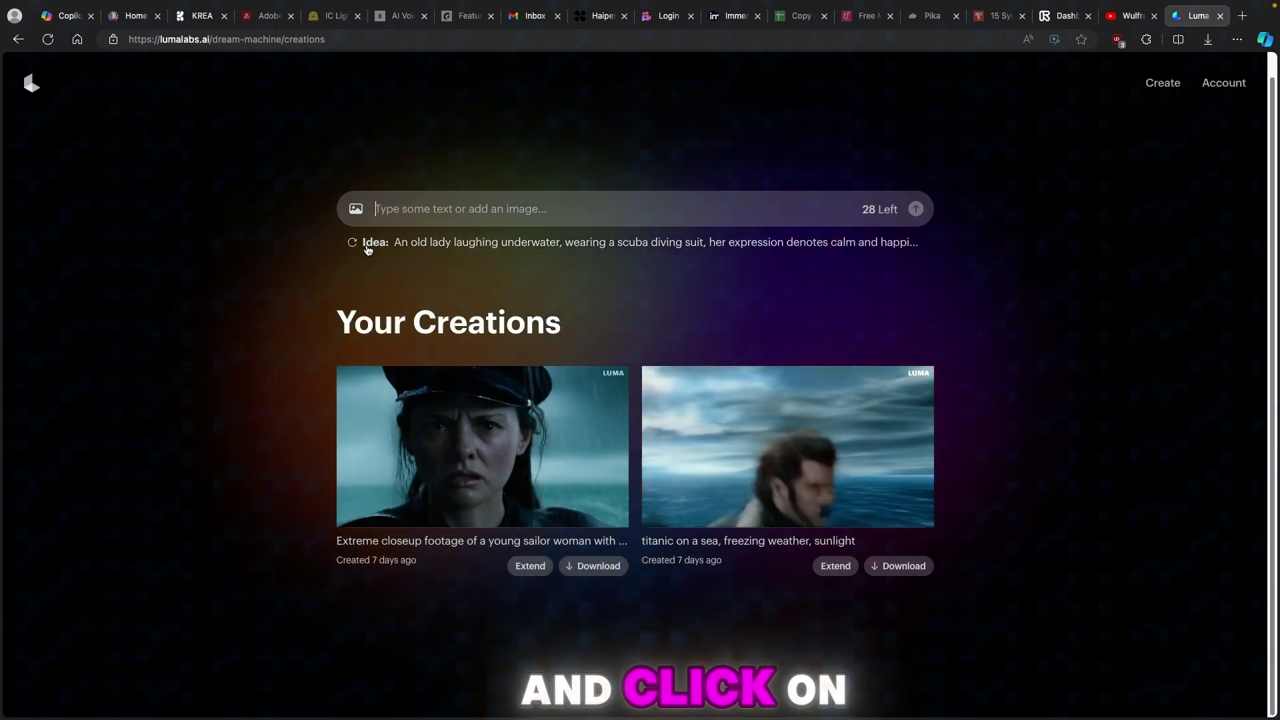
Load the suggested old-lady-underwater idea into the Dream Machine prompt and copy it
{"action": "left_click", "coordinate": [368, 248]}
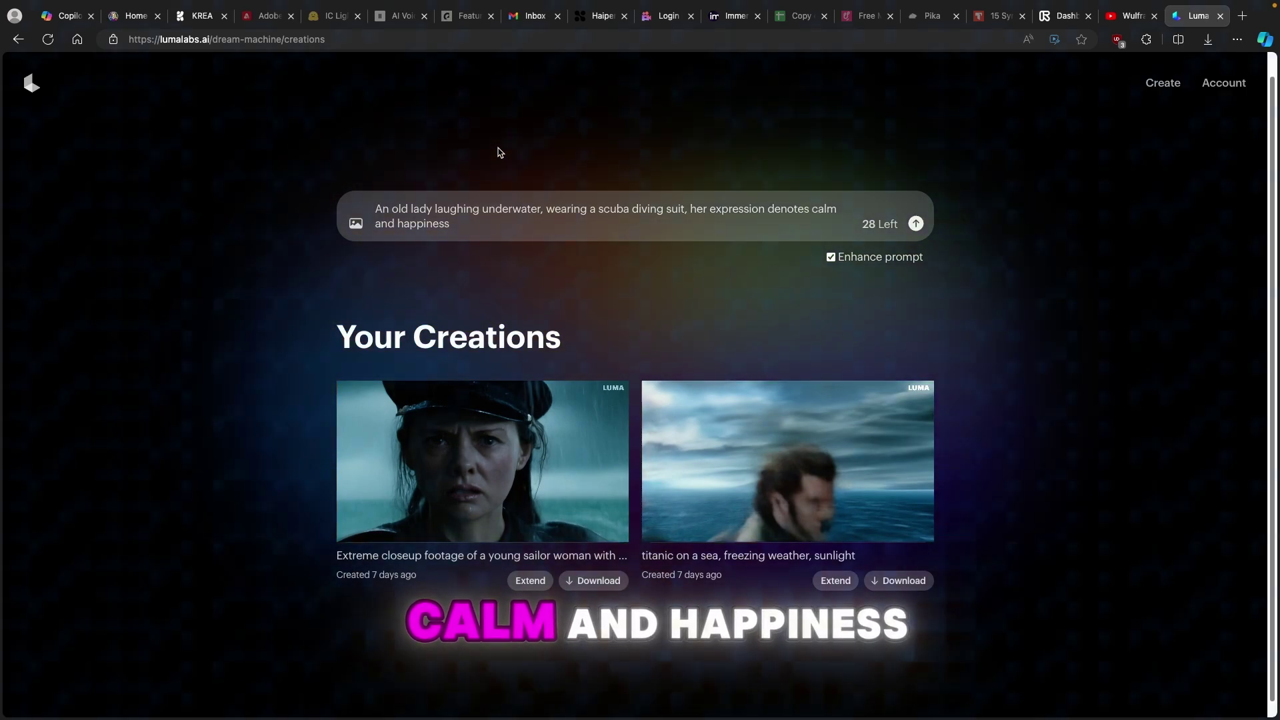
{"action": "left_click_drag", "start_coordinate": [452, 224], "coordinate": [375, 212]}
{"action": "right_click", "coordinate": [442, 212]}
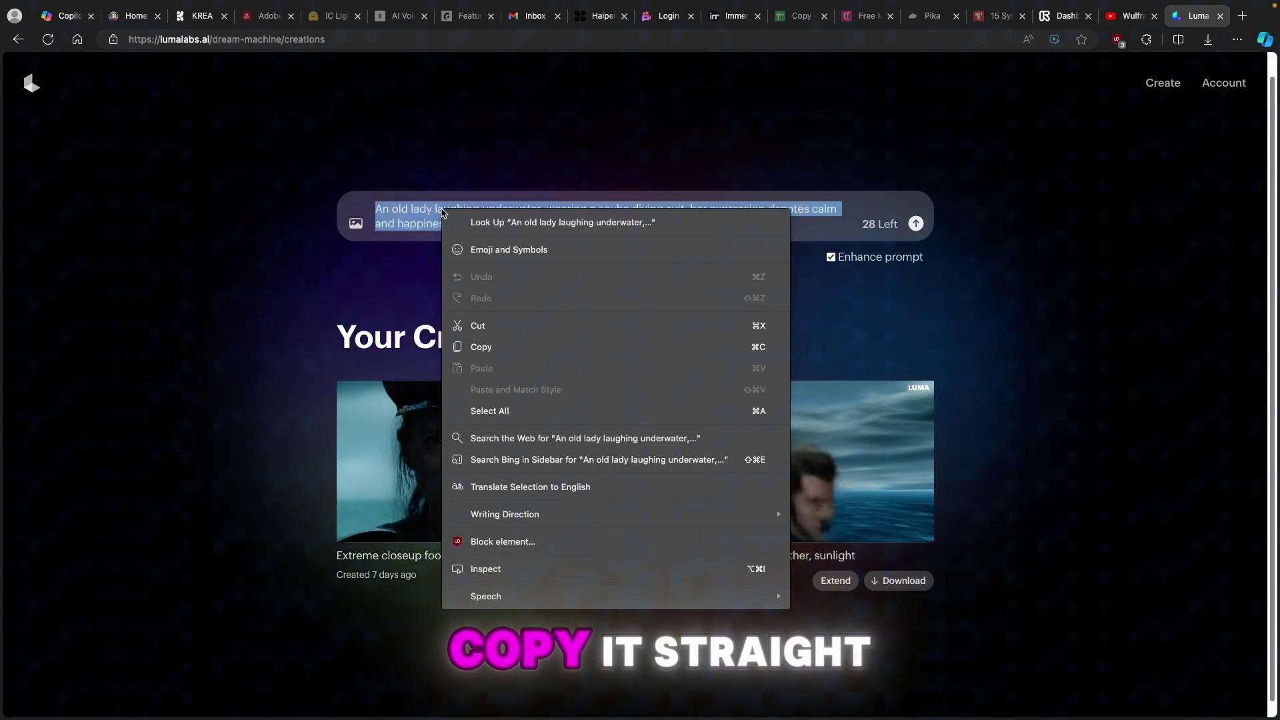
{"action": "left_click", "coordinate": [481, 346]}
{"action": "left_click", "coordinate": [65, 15]}
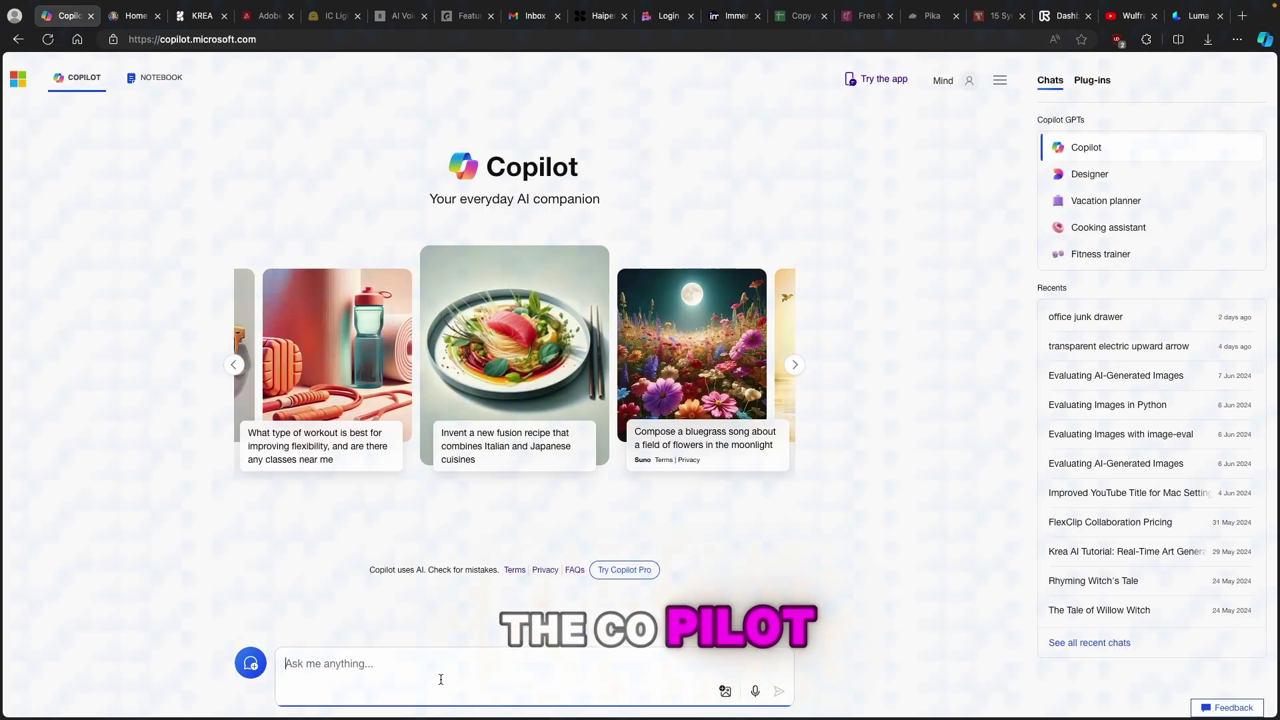
Ask Copilot to enhance the old-lady-underwater prompt and select its rewritten version
{"action": "left_click", "coordinate": [462, 644]}
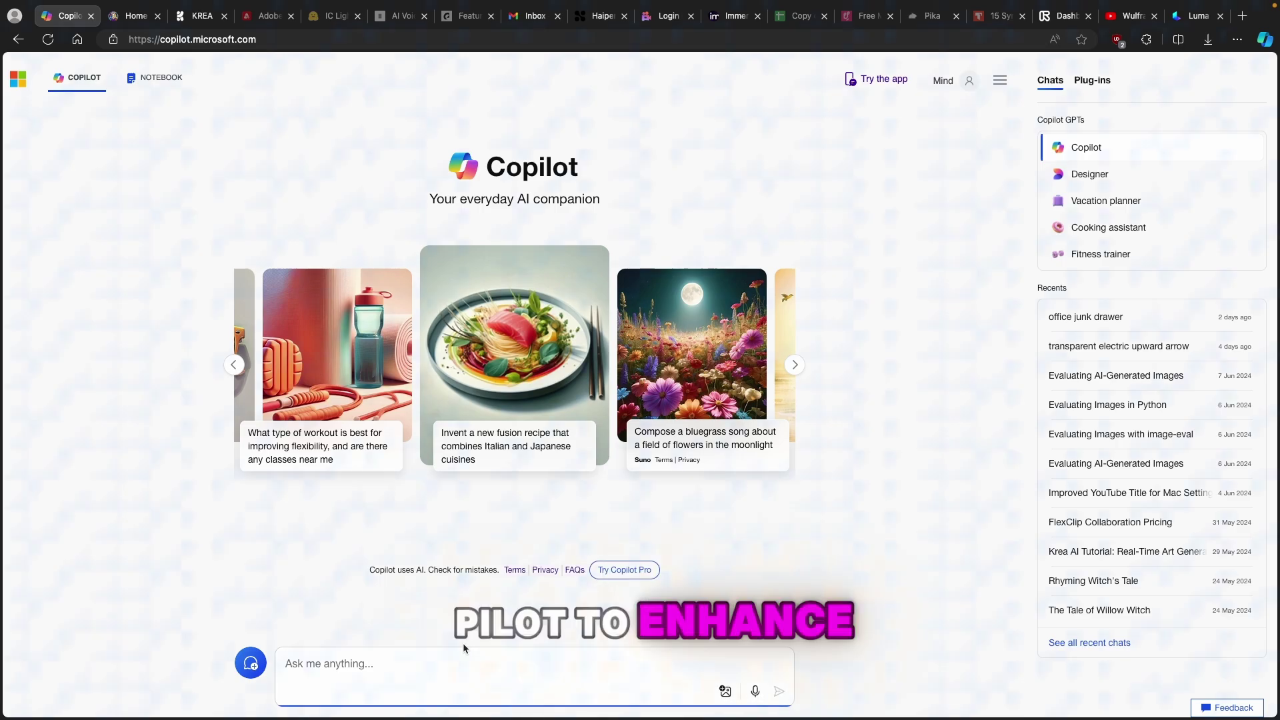
{"action": "type", "text": "t"}
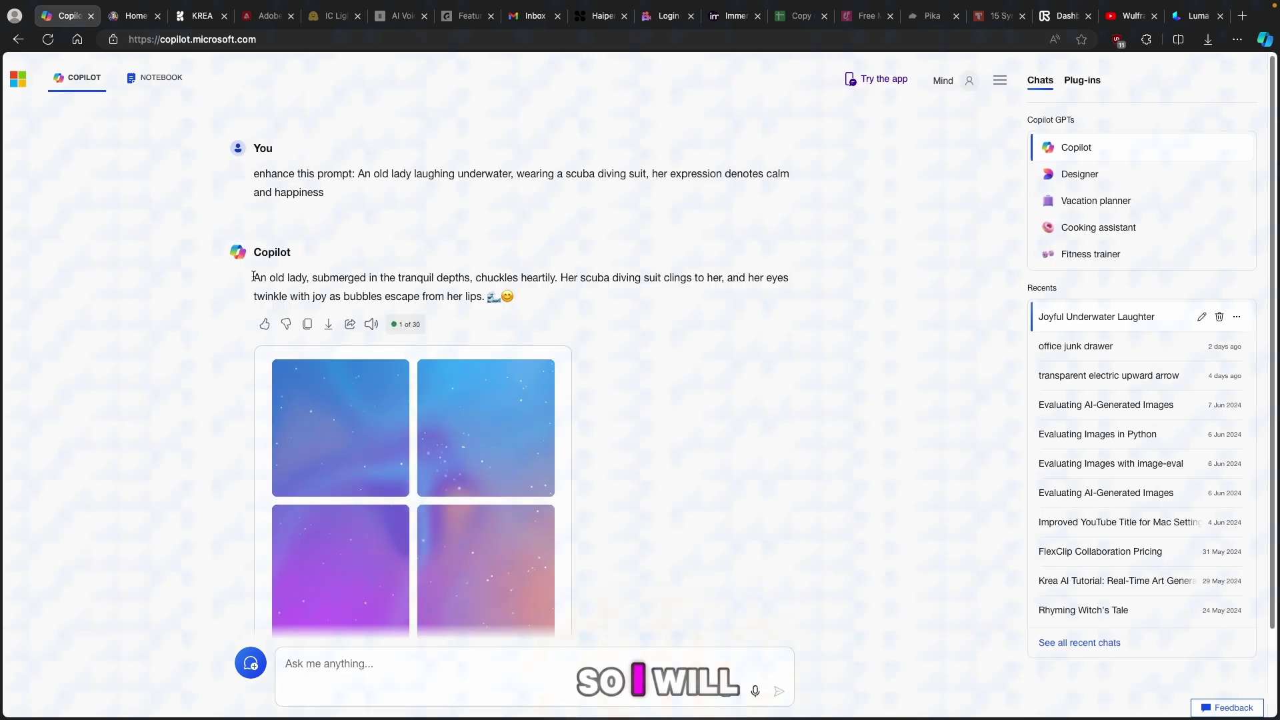
{"action": "left_click_drag", "start_coordinate": [254, 278], "coordinate": [485, 297]}
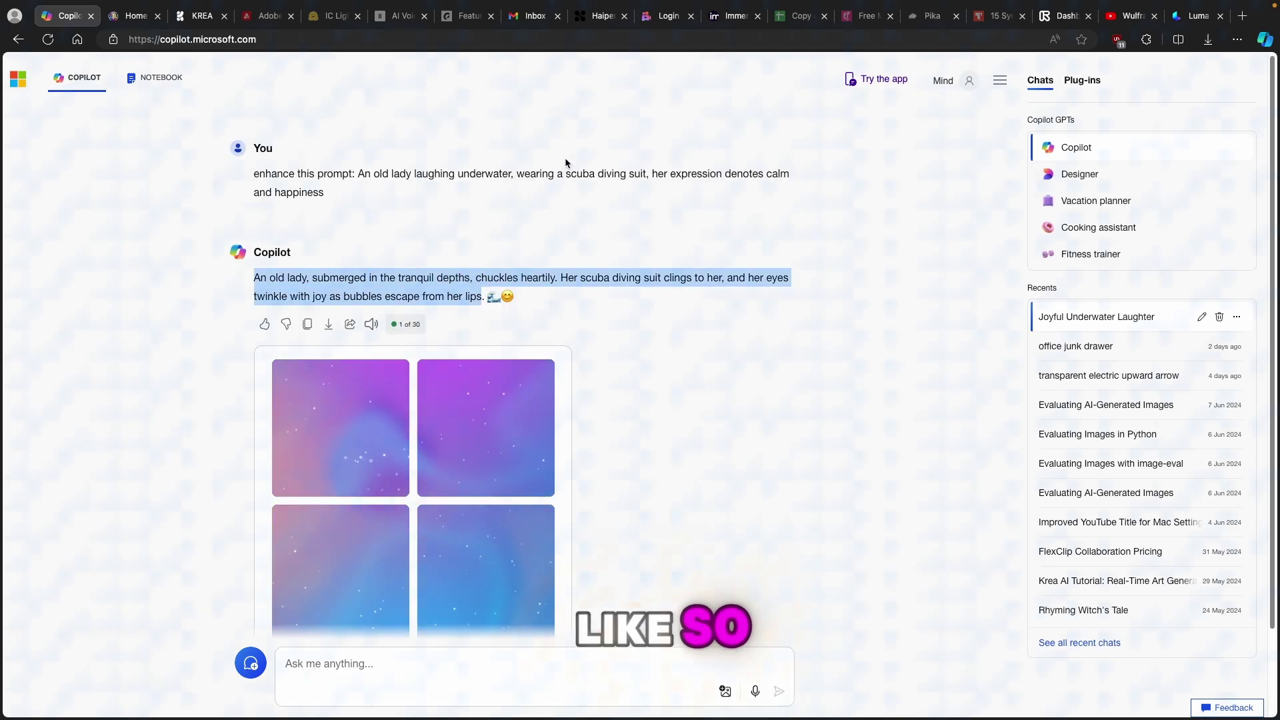
Replace the Dream Machine prompt with Copilot's enhanced text and submit it for video generation
{"action": "left_click", "coordinate": [1194, 20]}
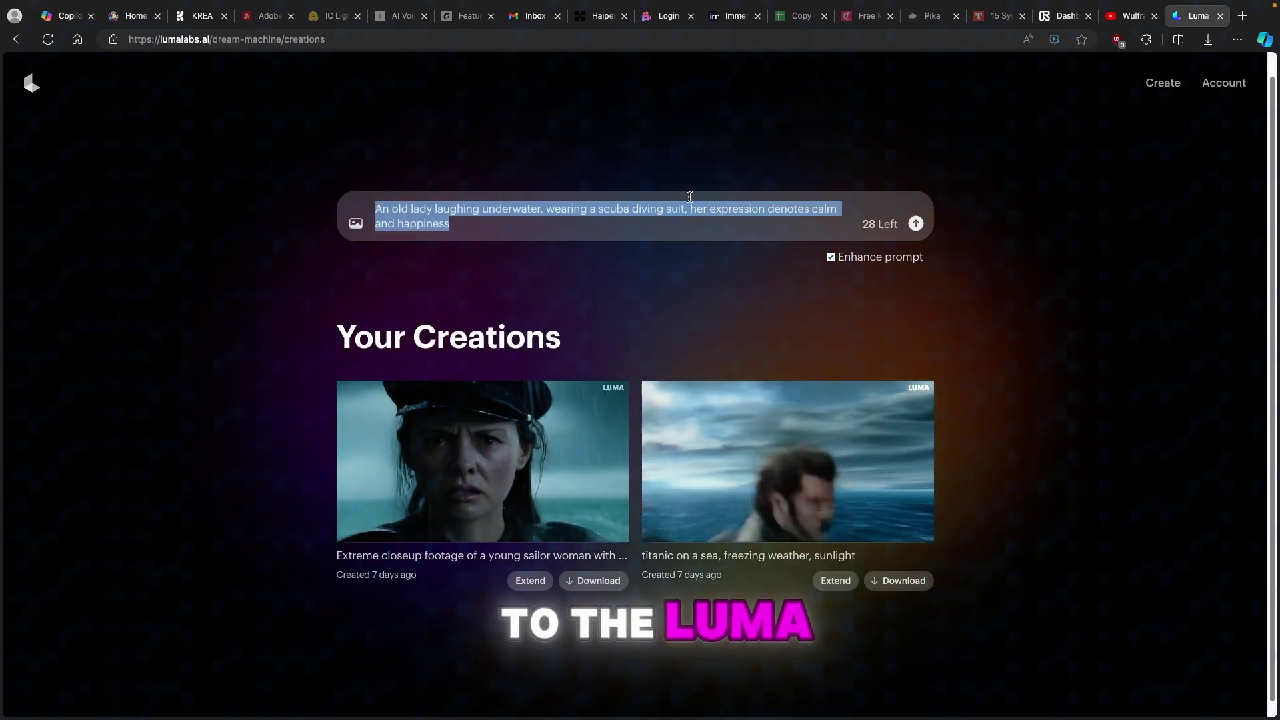
{"action": "left_click", "coordinate": [573, 226]}
{"action": "key", "text": "ctrl+a"}
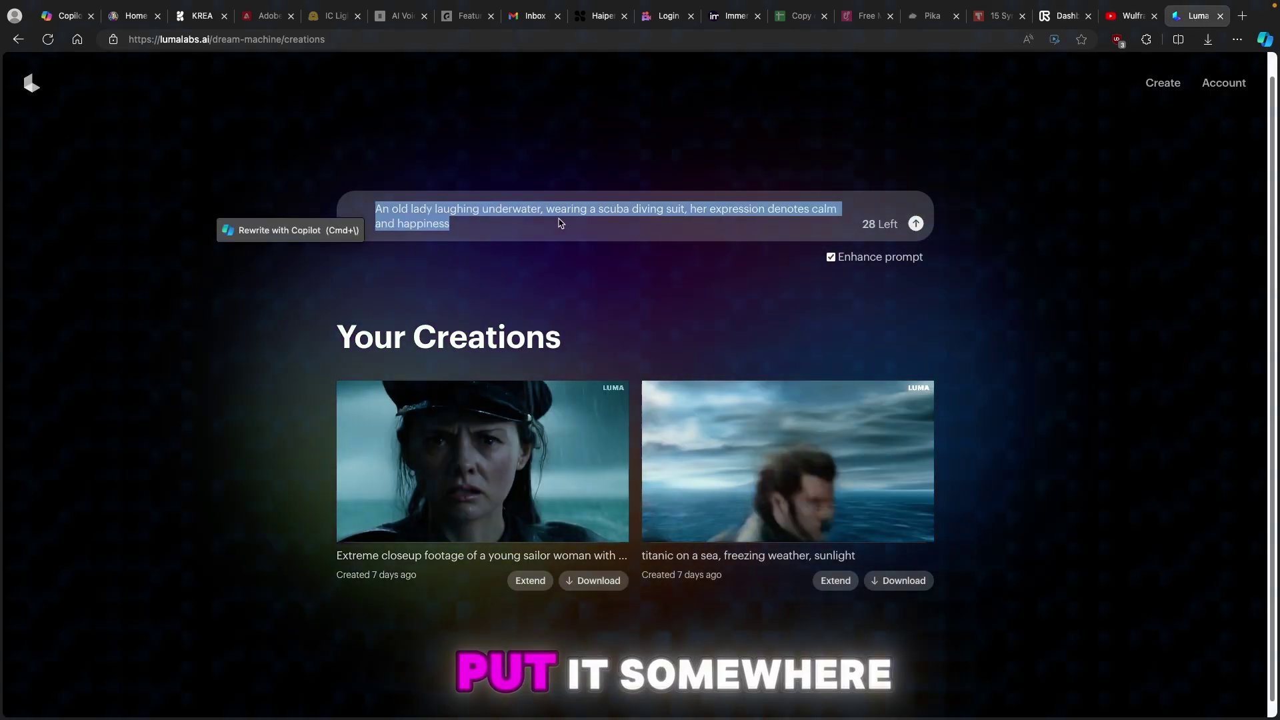
{"action": "key", "text": "ctrl+v"}
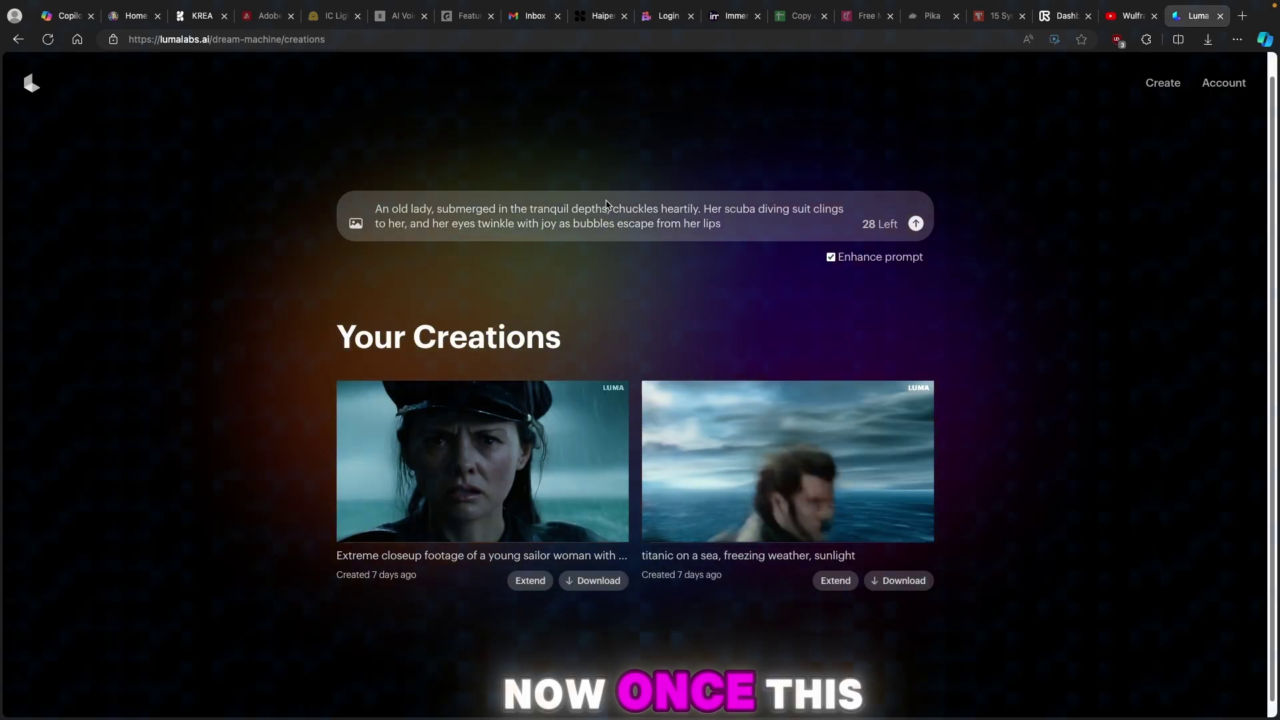
{"action": "left_click", "coordinate": [916, 224]}
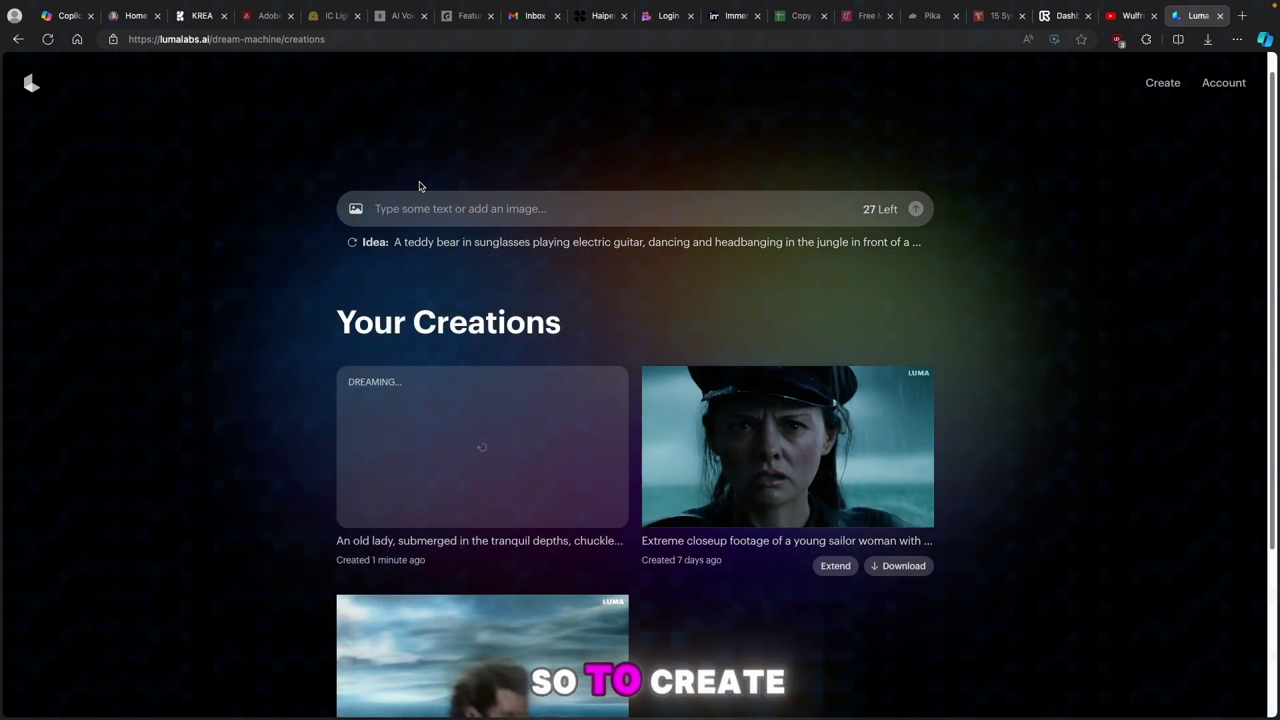
{"action": "left_click", "coordinate": [131, 17]}
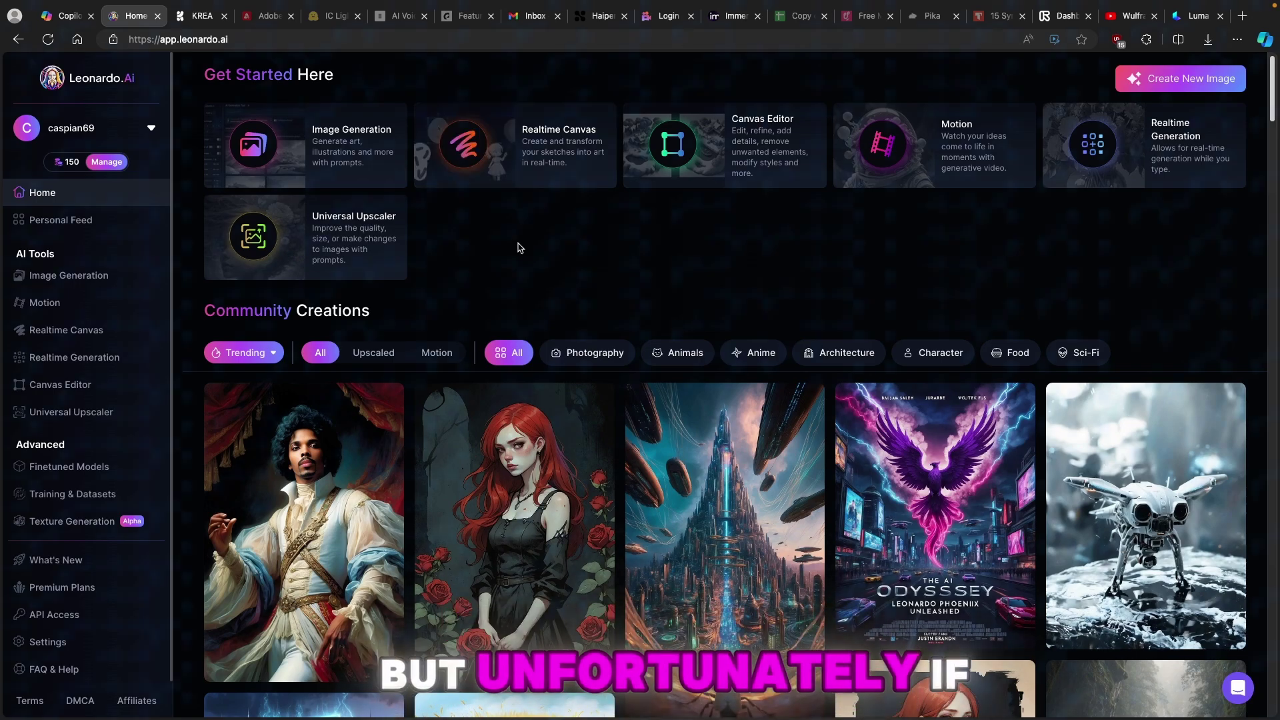
Open Leonardo.Ai's plans page from the Manage button beside the token count
{"action": "left_click", "coordinate": [106, 161]}
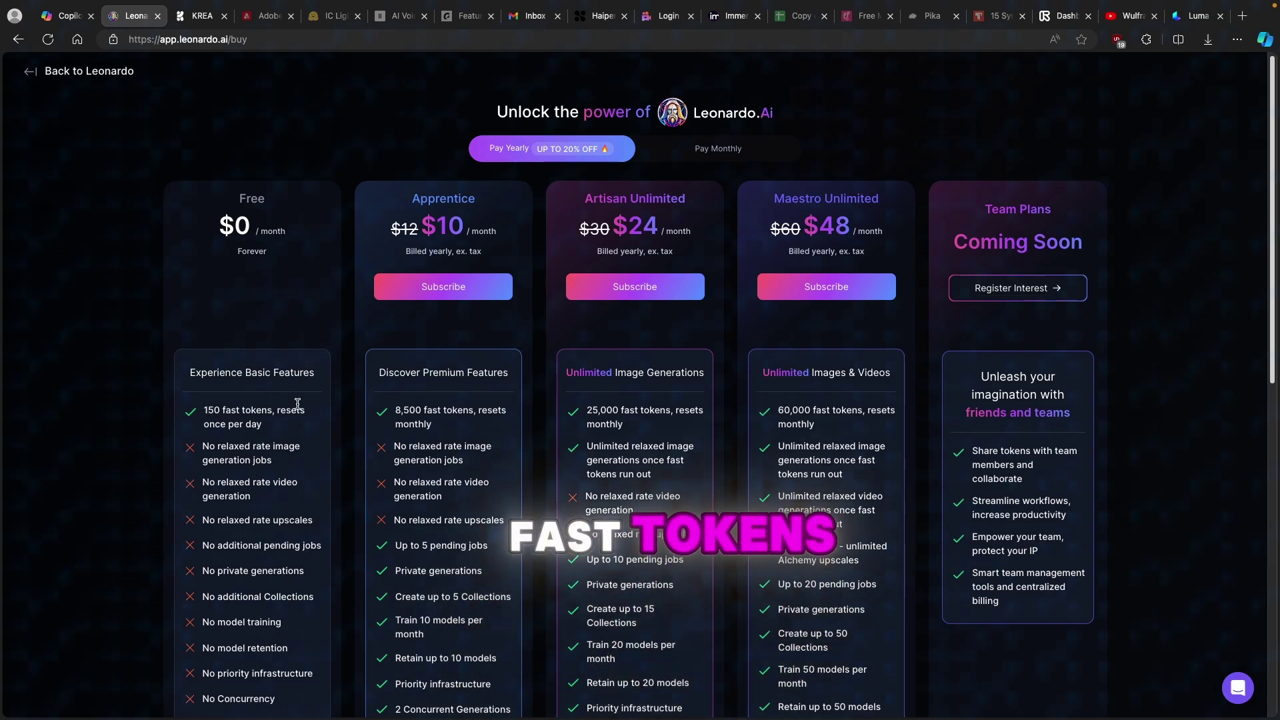
Review the Artisan Unlimited plan's features, including relaxed image generation, then go back to the dashboard
{"action": "scroll", "coordinate": [292, 396], "scroll_direction": "down", "scroll_amount": 1}
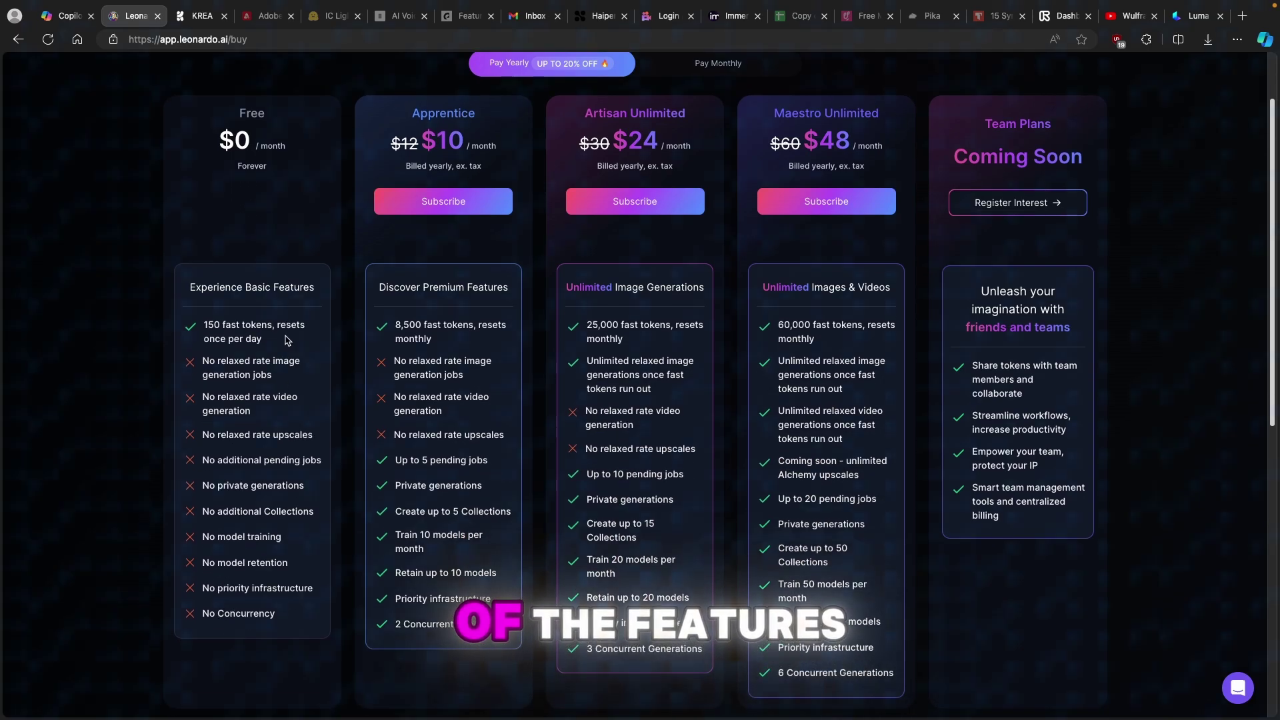
{"action": "scroll", "coordinate": [289, 335], "scroll_direction": "up", "scroll_amount": 1}
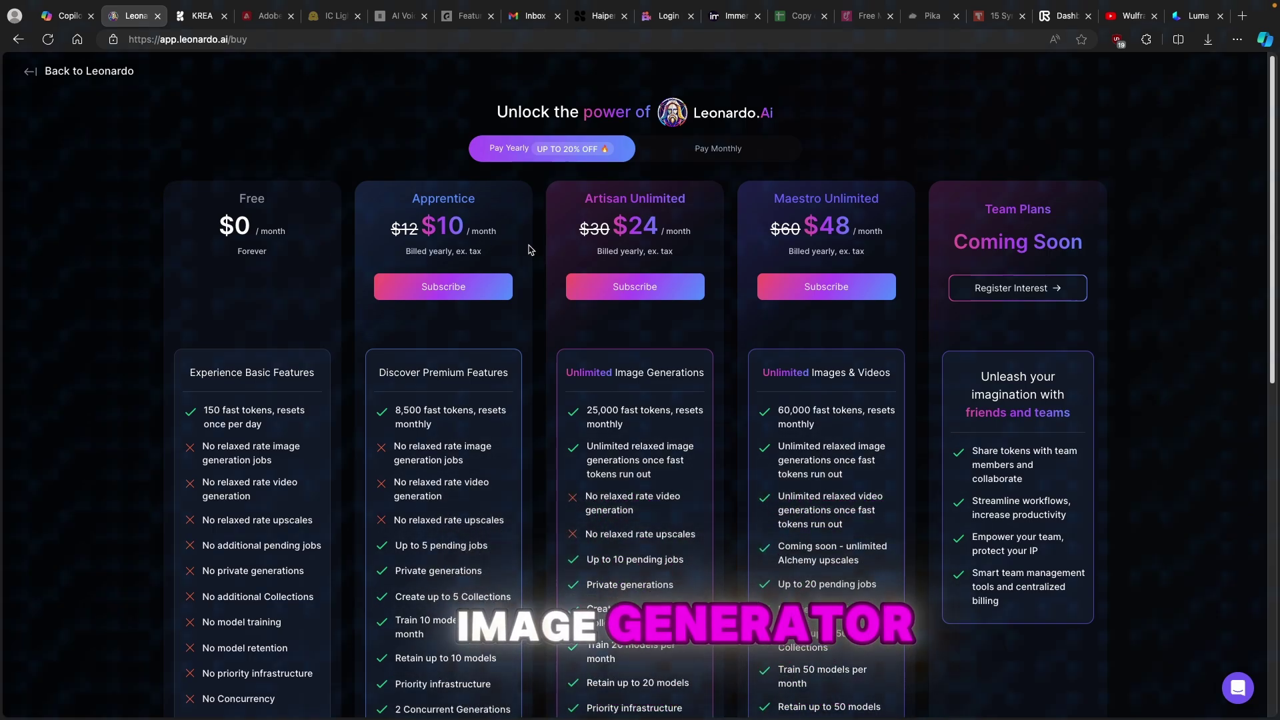
{"action": "scroll", "coordinate": [648, 198], "scroll_direction": "down", "scroll_amount": 1}
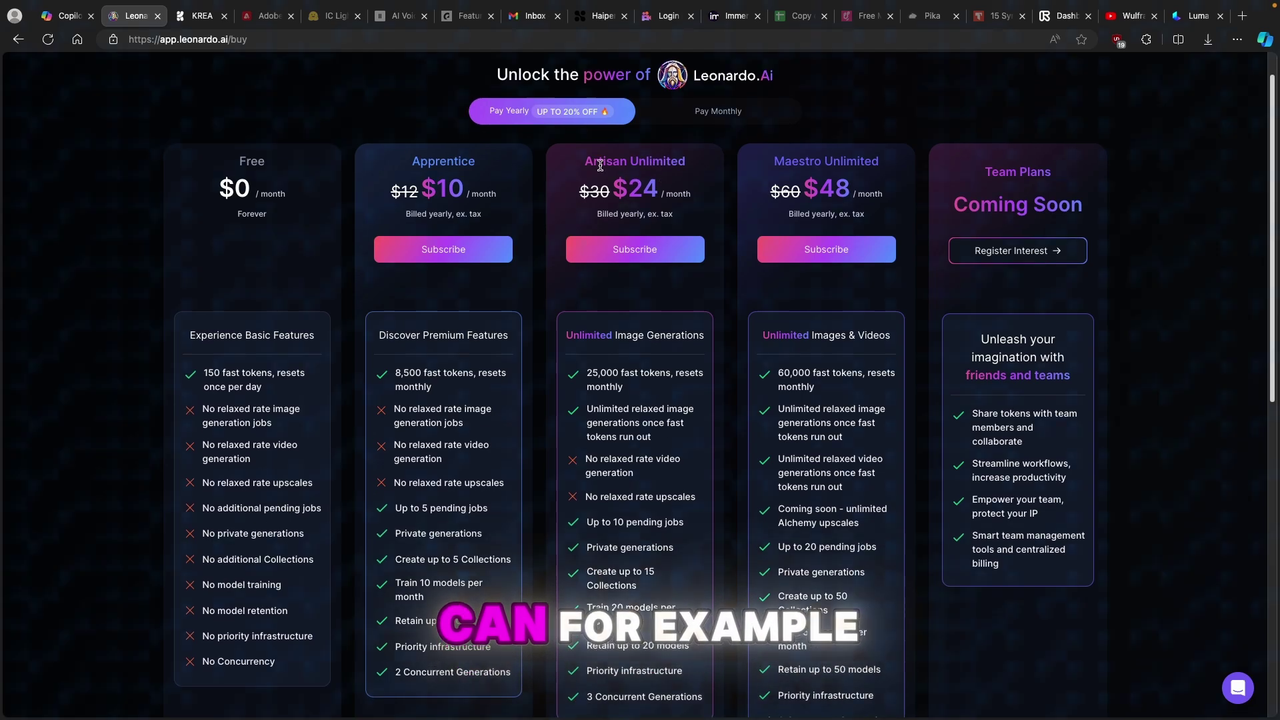
{"action": "left_click_drag", "start_coordinate": [681, 158], "coordinate": [701, 171]}
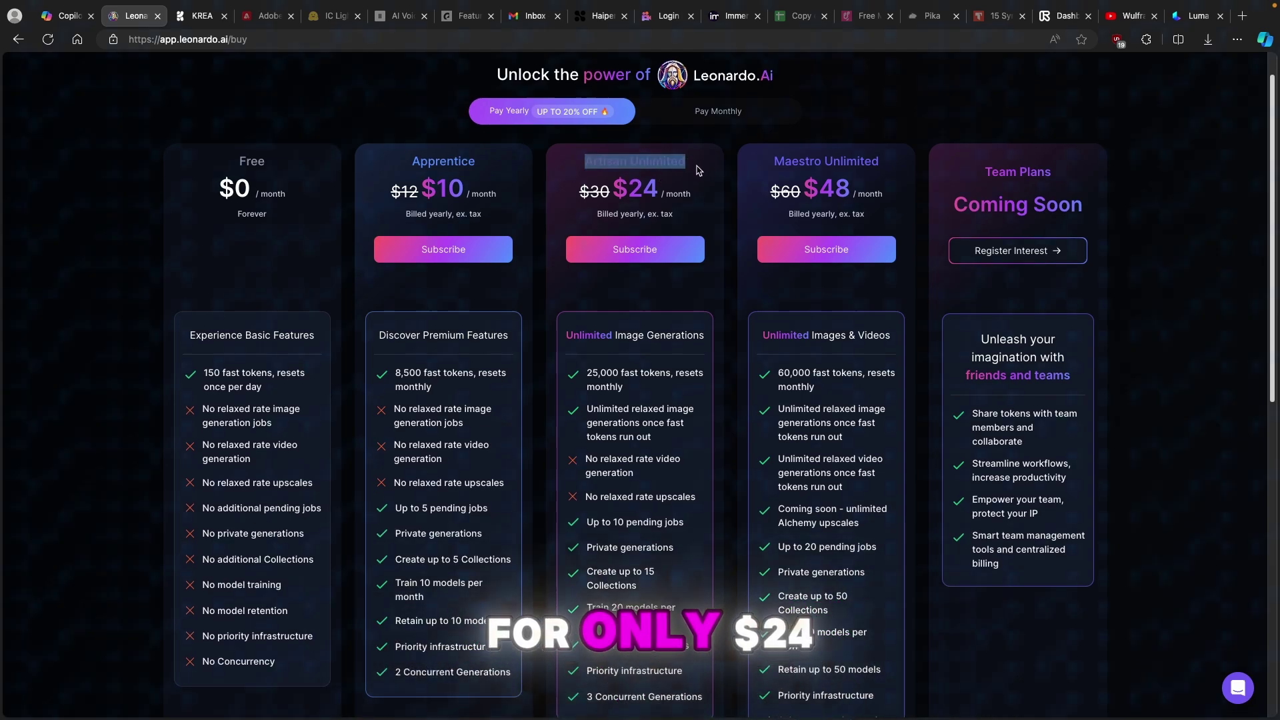
{"action": "scroll", "coordinate": [635, 285], "scroll_direction": "down", "scroll_amount": 2}
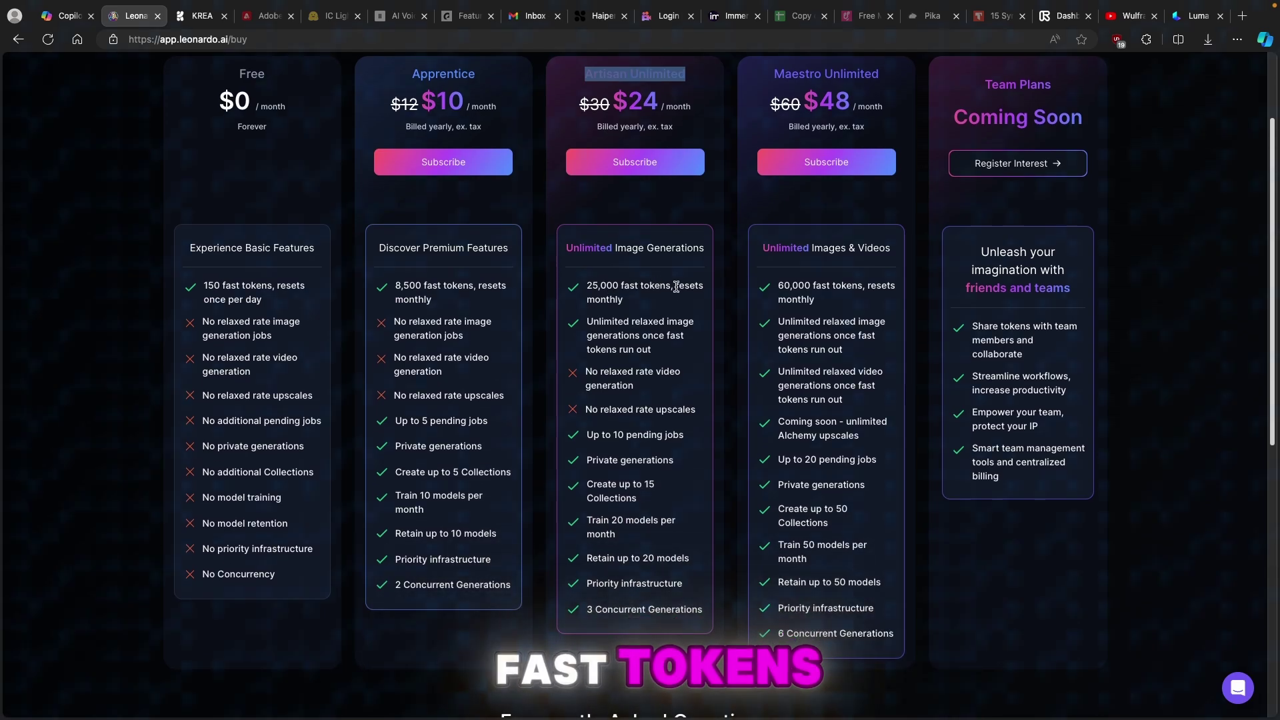
{"action": "left_click_drag", "start_coordinate": [587, 323], "coordinate": [695, 342]}
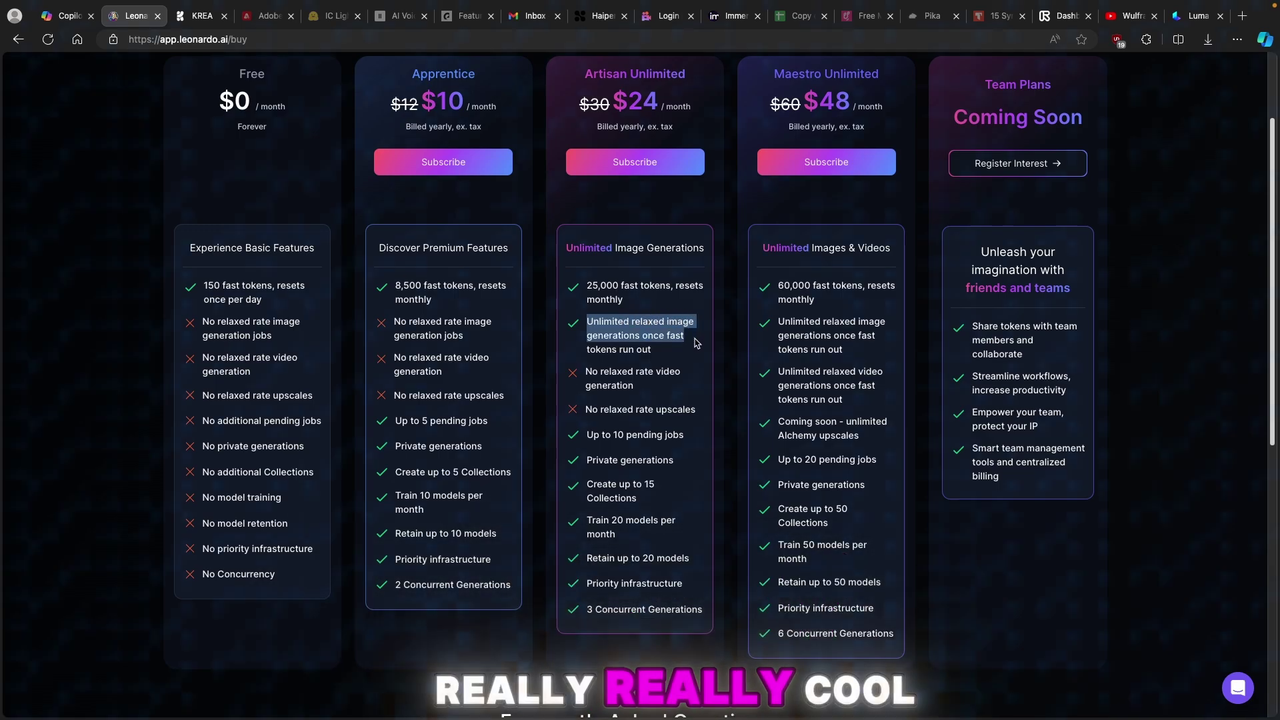
{"action": "left_click_drag", "start_coordinate": [695, 342], "coordinate": [694, 347]}
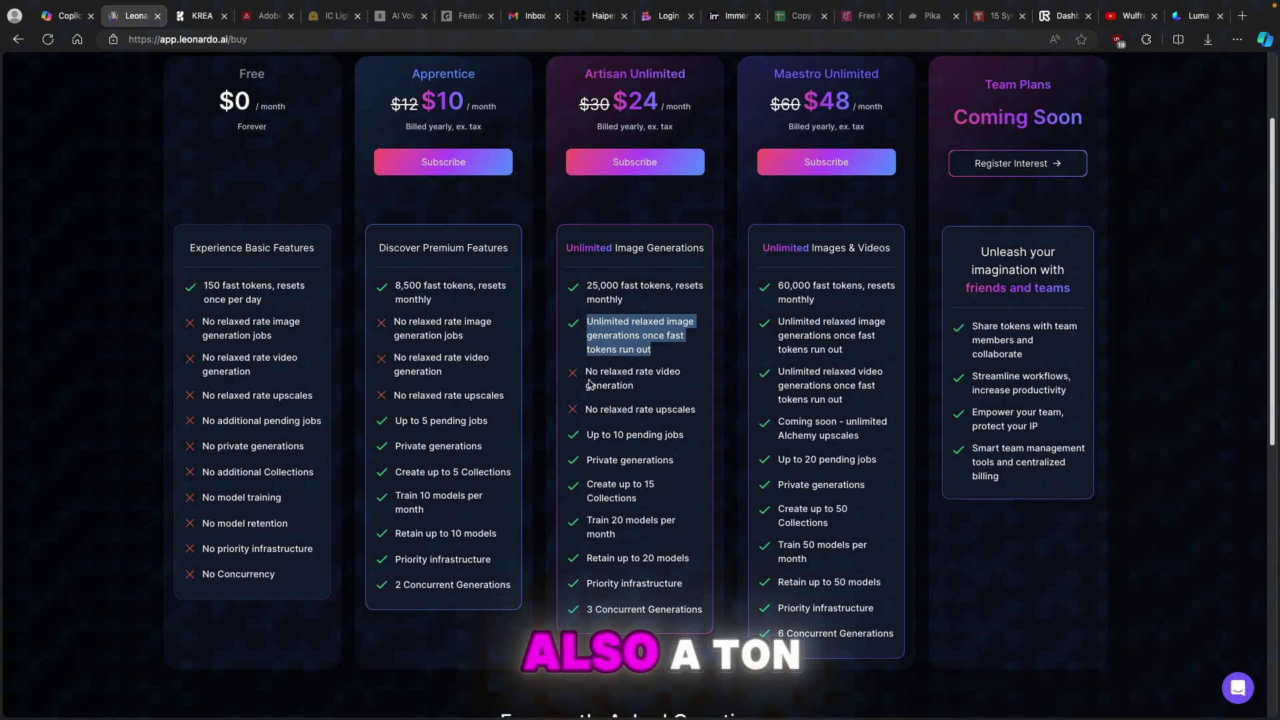
{"action": "left_click_drag", "start_coordinate": [588, 433], "coordinate": [702, 609]}
{"action": "scroll", "coordinate": [642, 439], "scroll_direction": "up", "scroll_amount": 2}
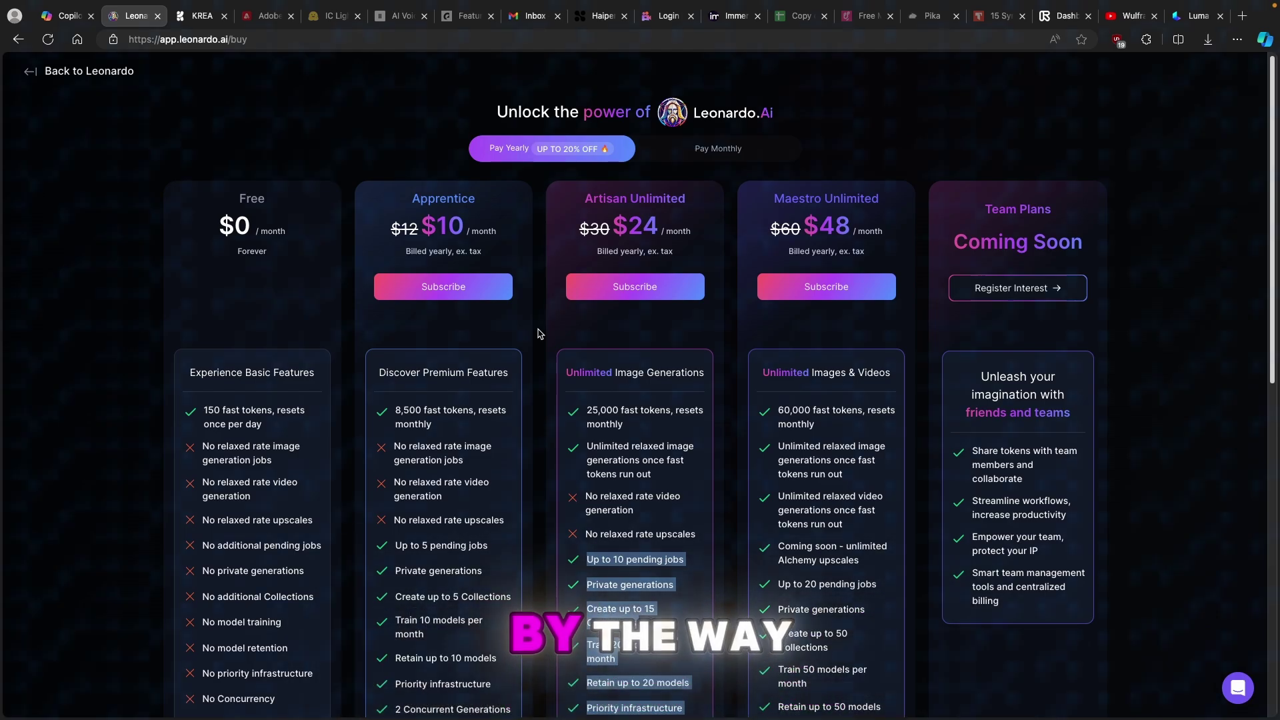
{"action": "left_click", "coordinate": [124, 71]}
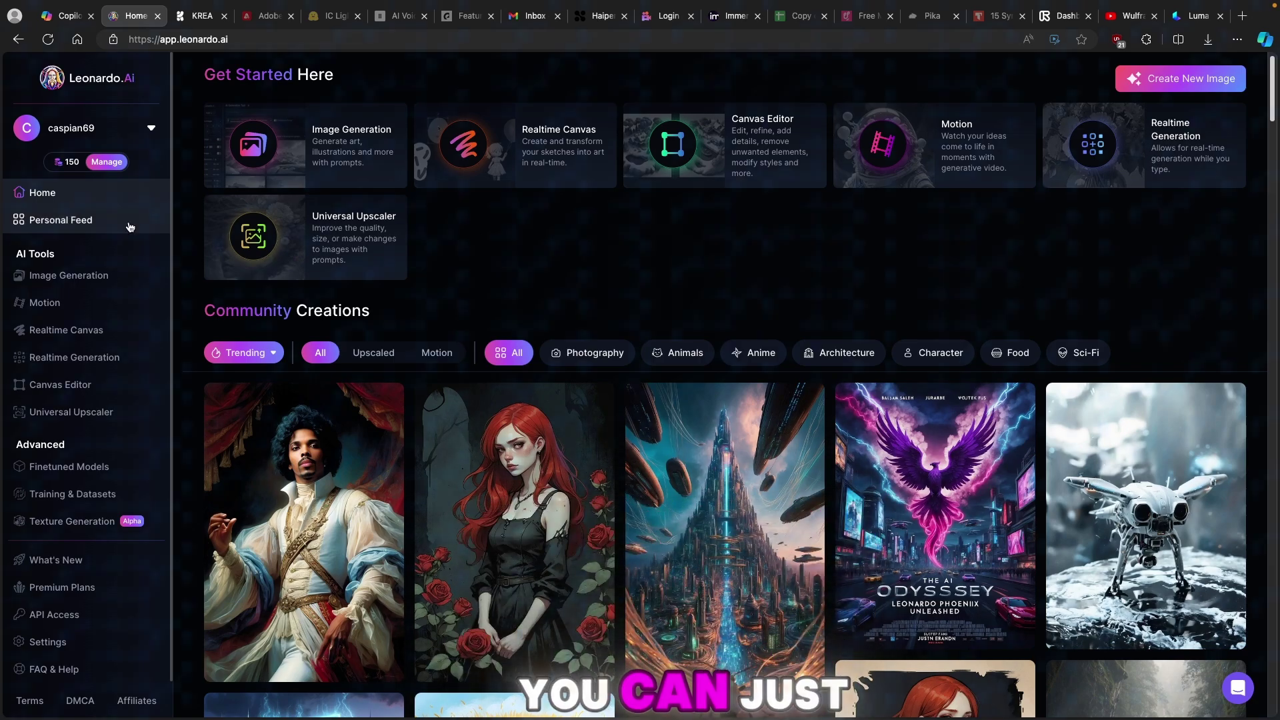
Open Image Generation and reveal the prompt bar's random and improve options
{"action": "left_click", "coordinate": [84, 279]}
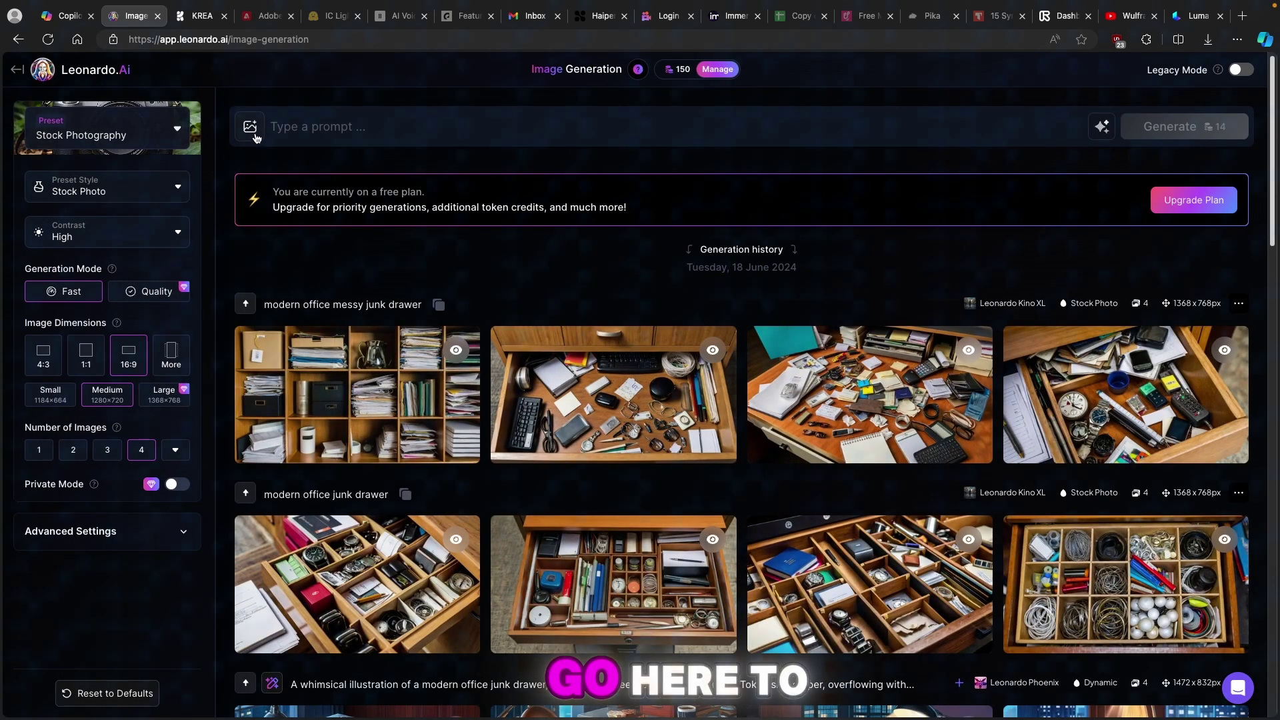
{"action": "left_click", "coordinate": [1104, 126]}
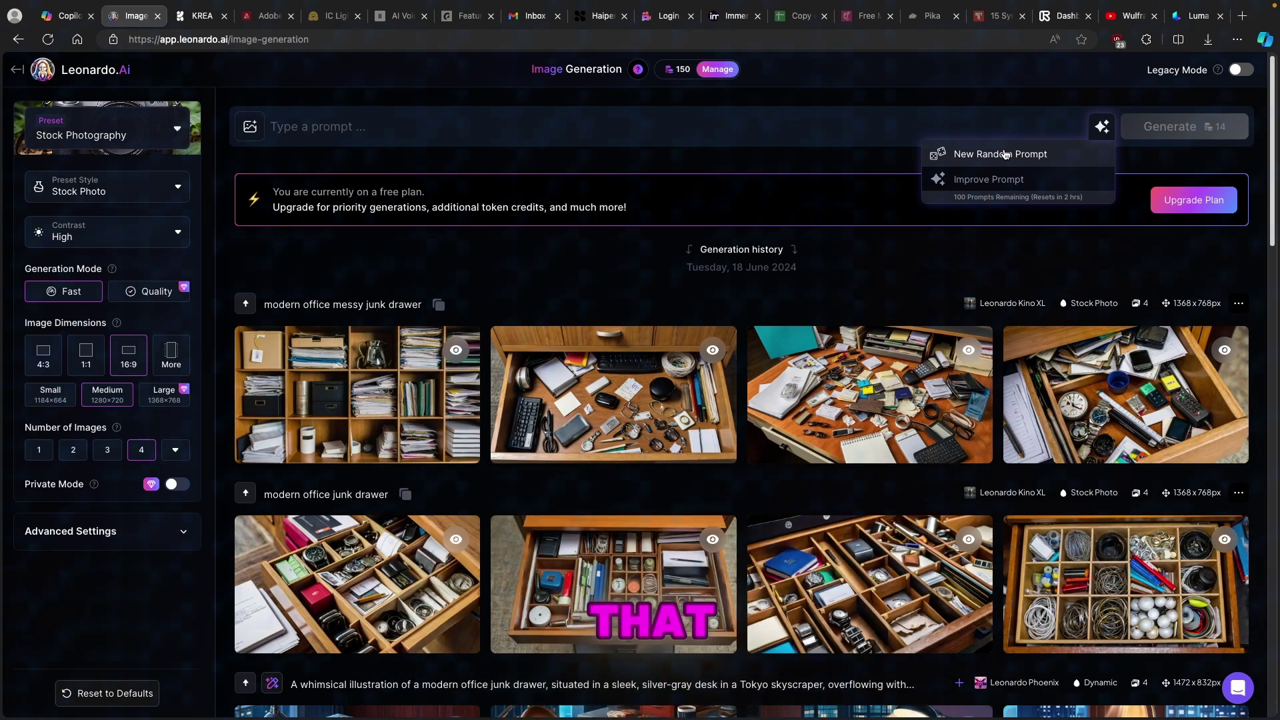
Choose the Leonardo Phoenix preset, check the Prompt Enhance choices, and close the preset gallery
{"action": "left_click", "coordinate": [173, 137]}
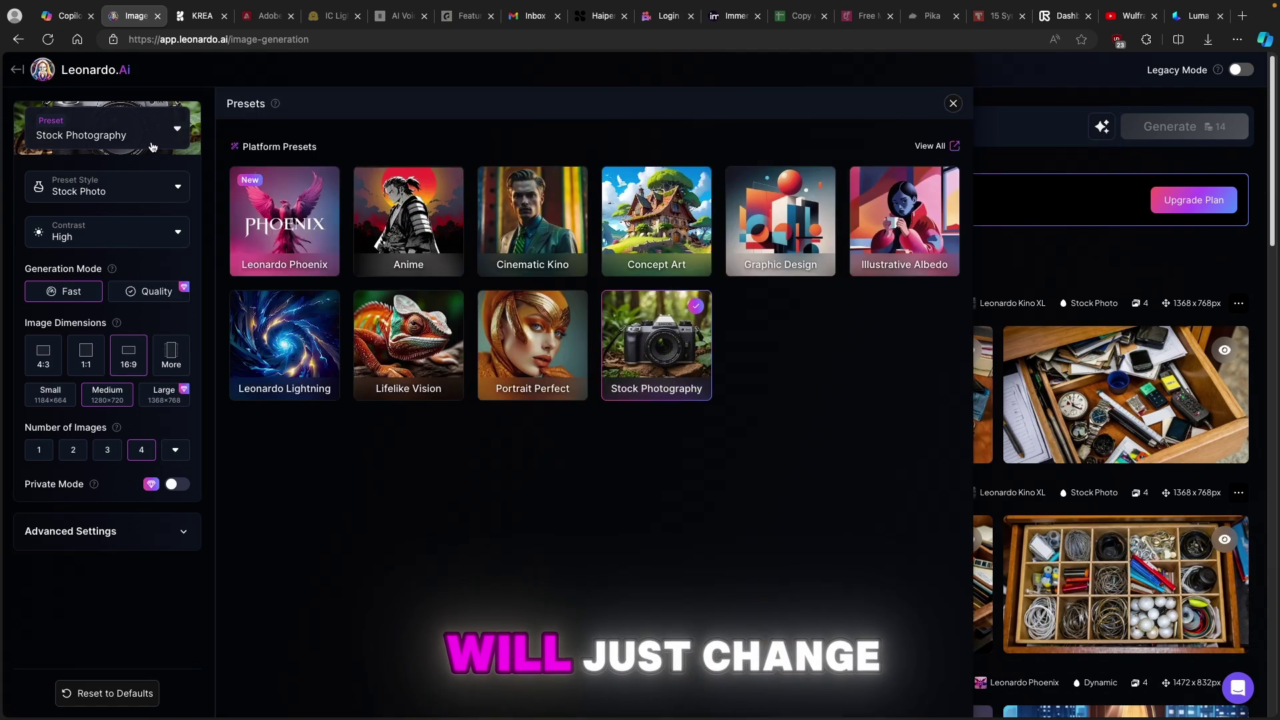
{"action": "left_click", "coordinate": [302, 212]}
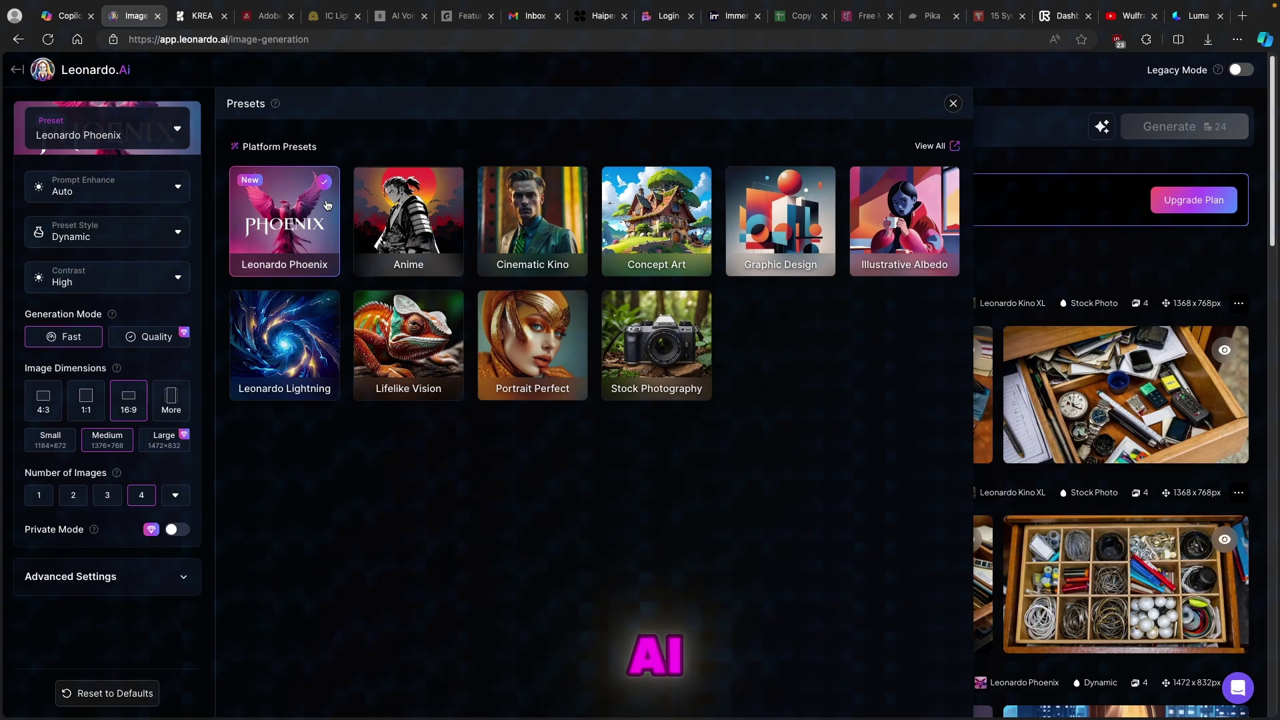
{"action": "left_click", "coordinate": [172, 199]}
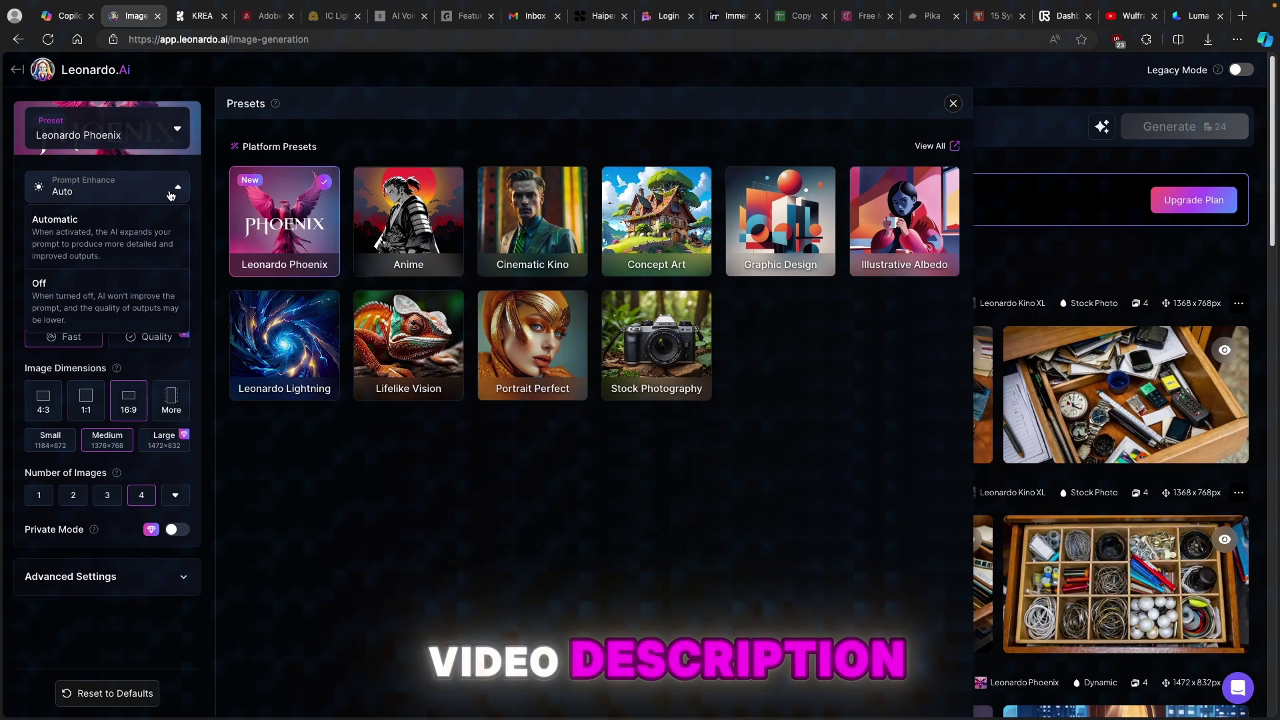
{"action": "left_click", "coordinate": [169, 193]}
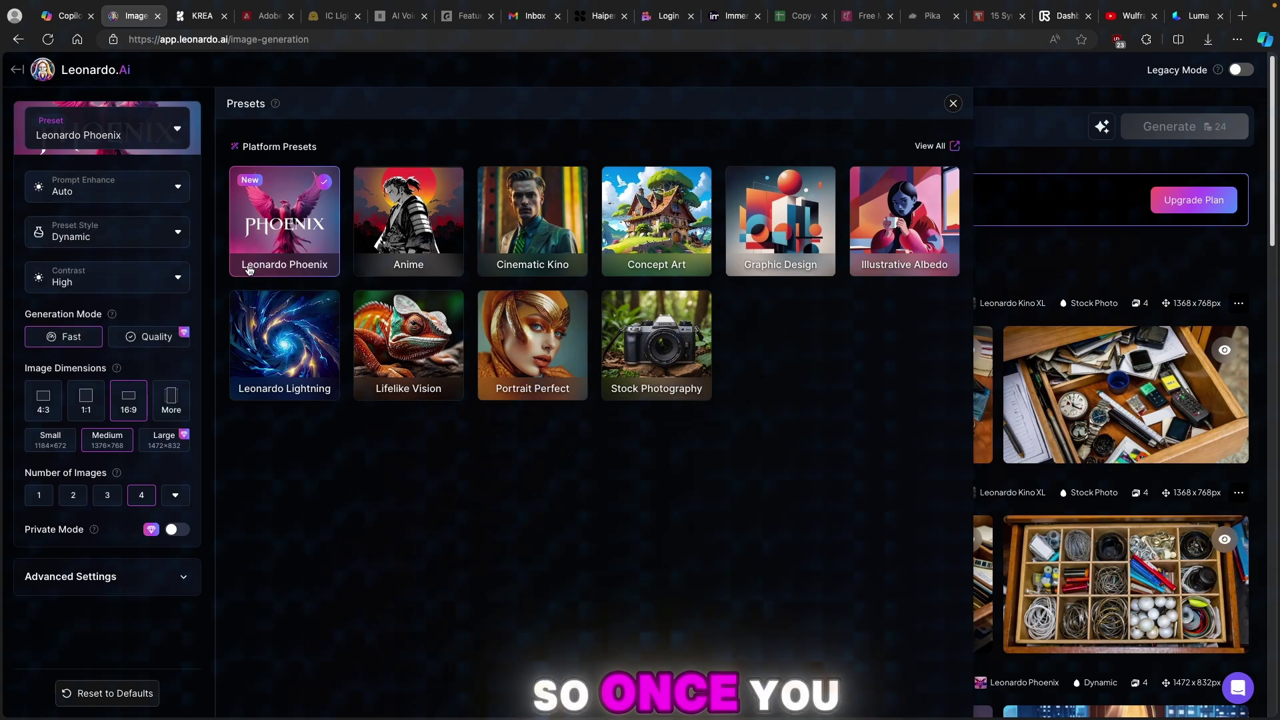
{"action": "left_click", "coordinate": [954, 104]}
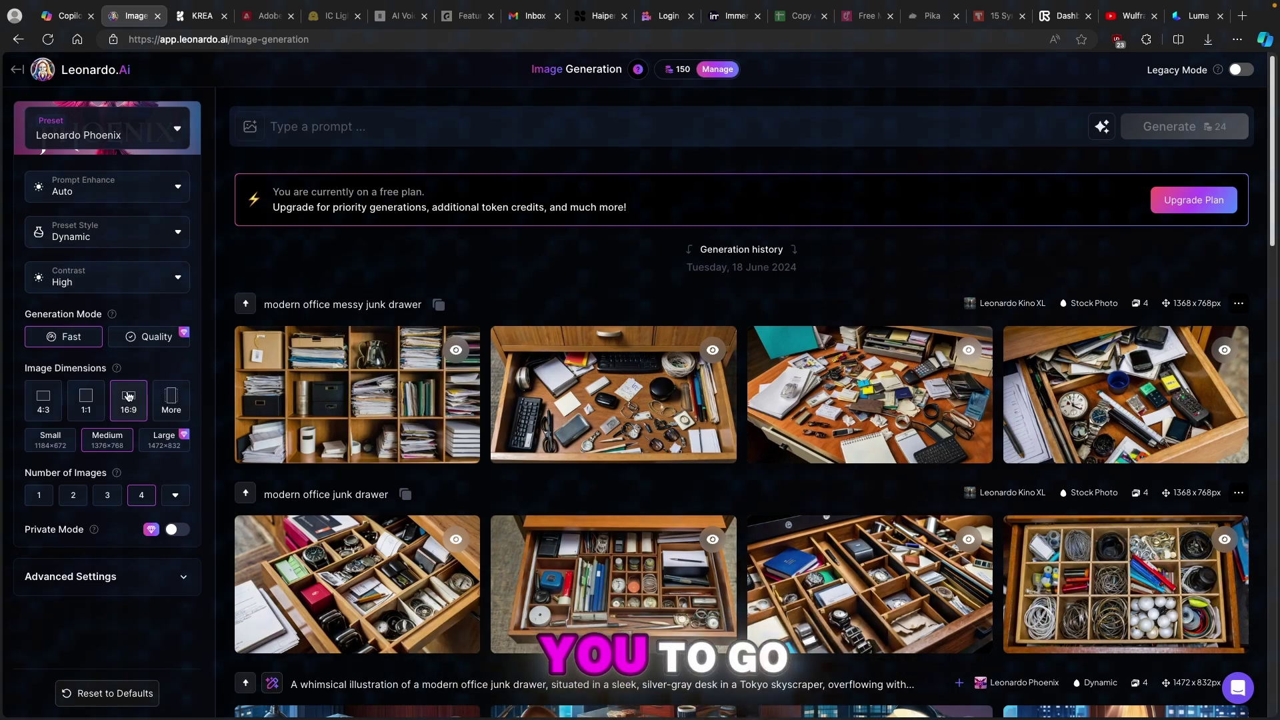
Put the red-skinned, electric-blue-veined martian description in the prompt box, checking aspect ratios and Improve Prompt
{"action": "left_click", "coordinate": [171, 404]}
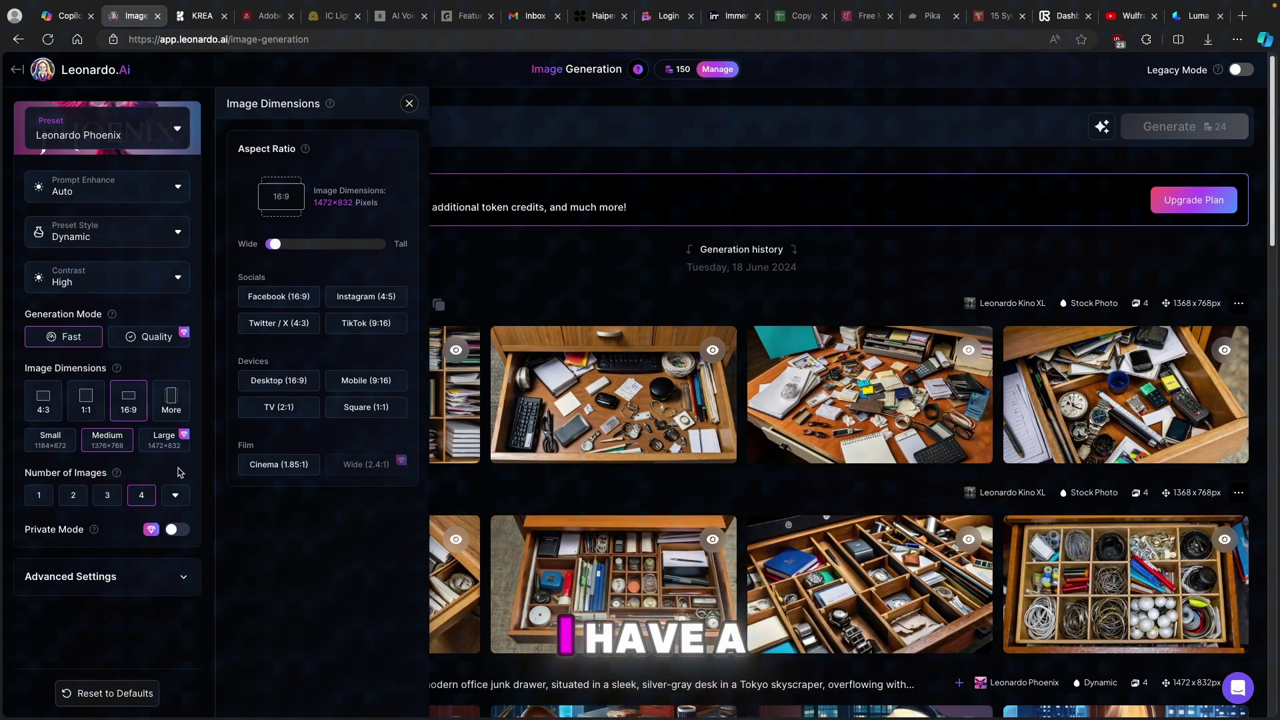
{"action": "left_click", "coordinate": [409, 105]}
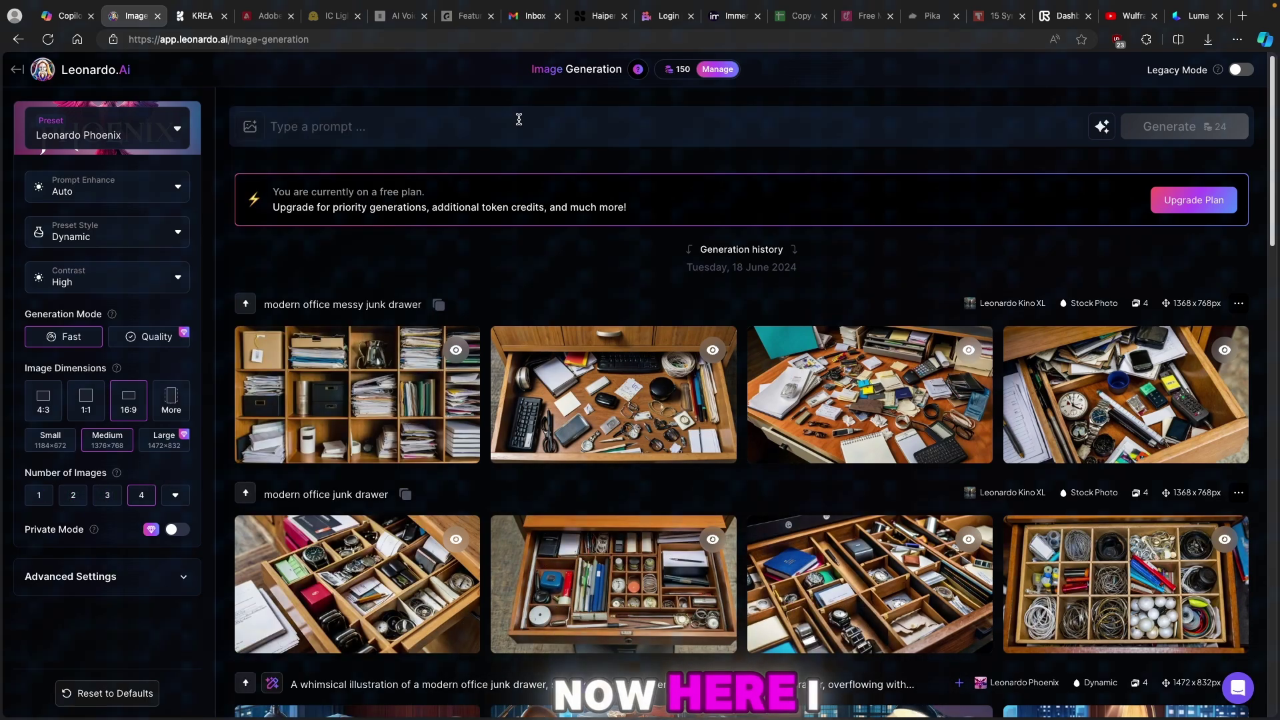
{"action": "left_click", "coordinate": [511, 126]}
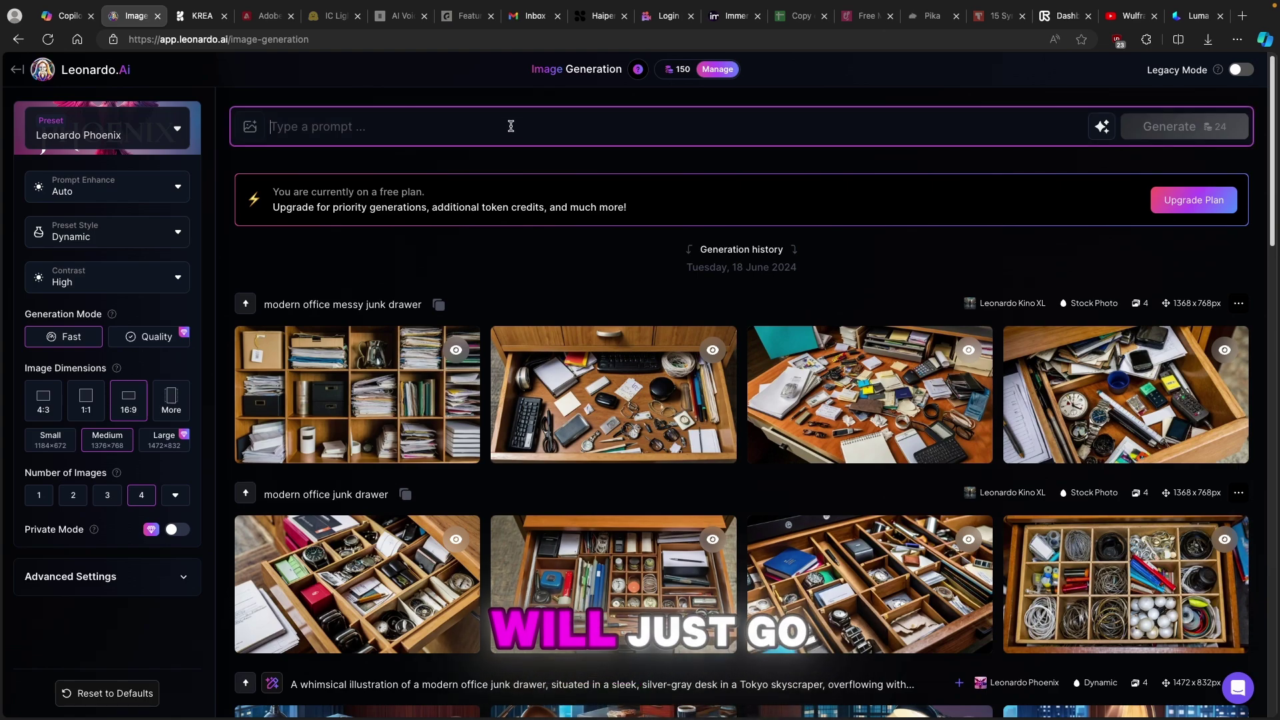
{"action": "left_click", "coordinate": [1102, 131]}
{"action": "left_click", "coordinate": [1018, 160]}
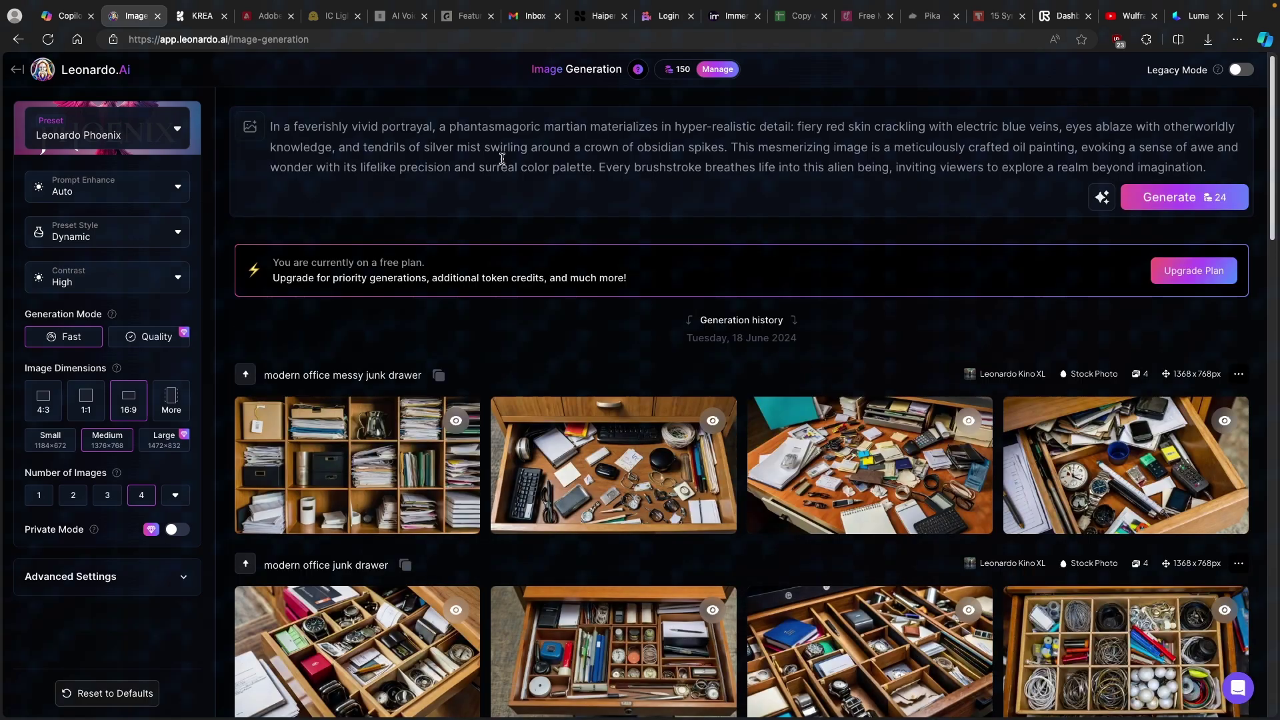
{"action": "left_click_drag", "start_coordinate": [1210, 167], "coordinate": [270, 126]}
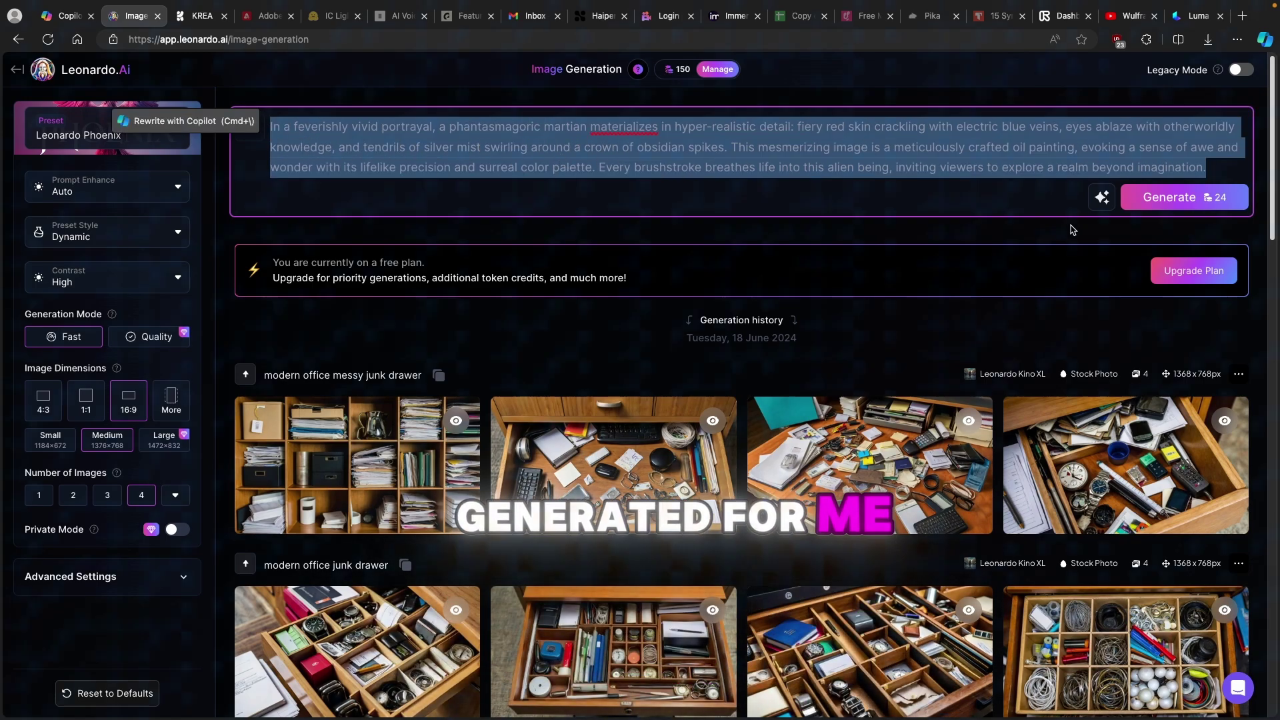
{"action": "left_click", "coordinate": [1100, 199]}
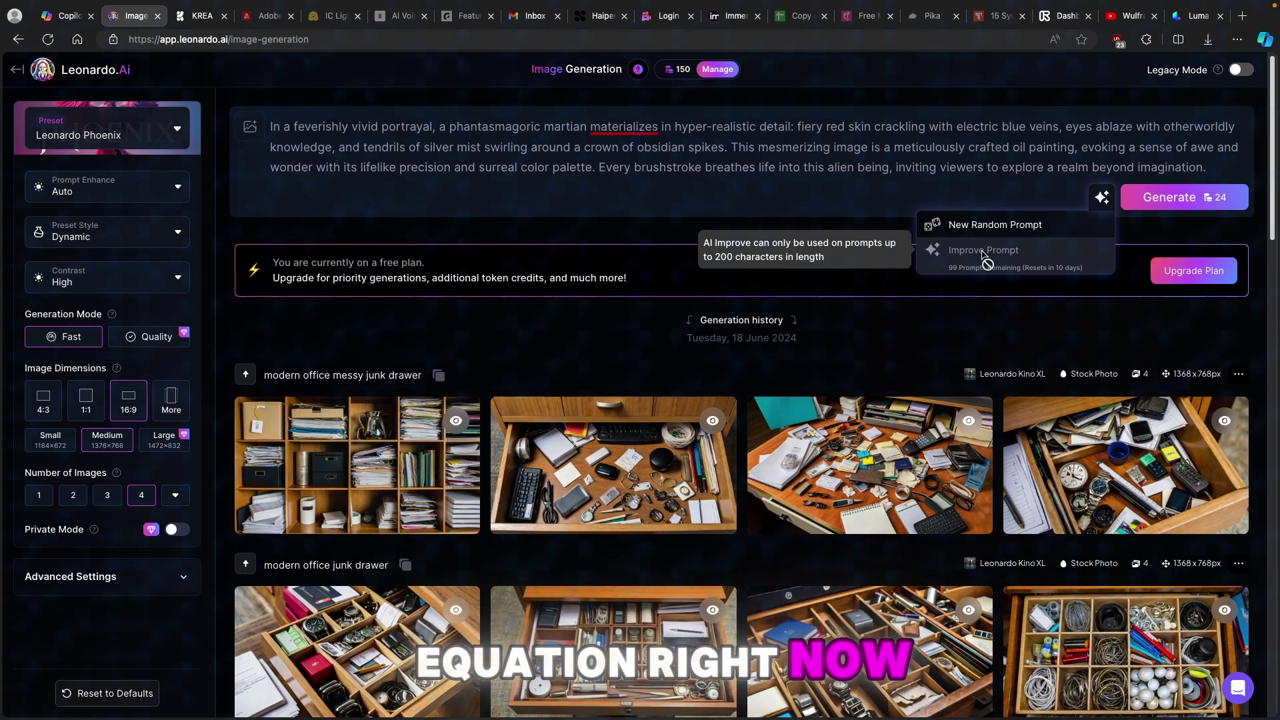
{"action": "left_click", "coordinate": [808, 145]}
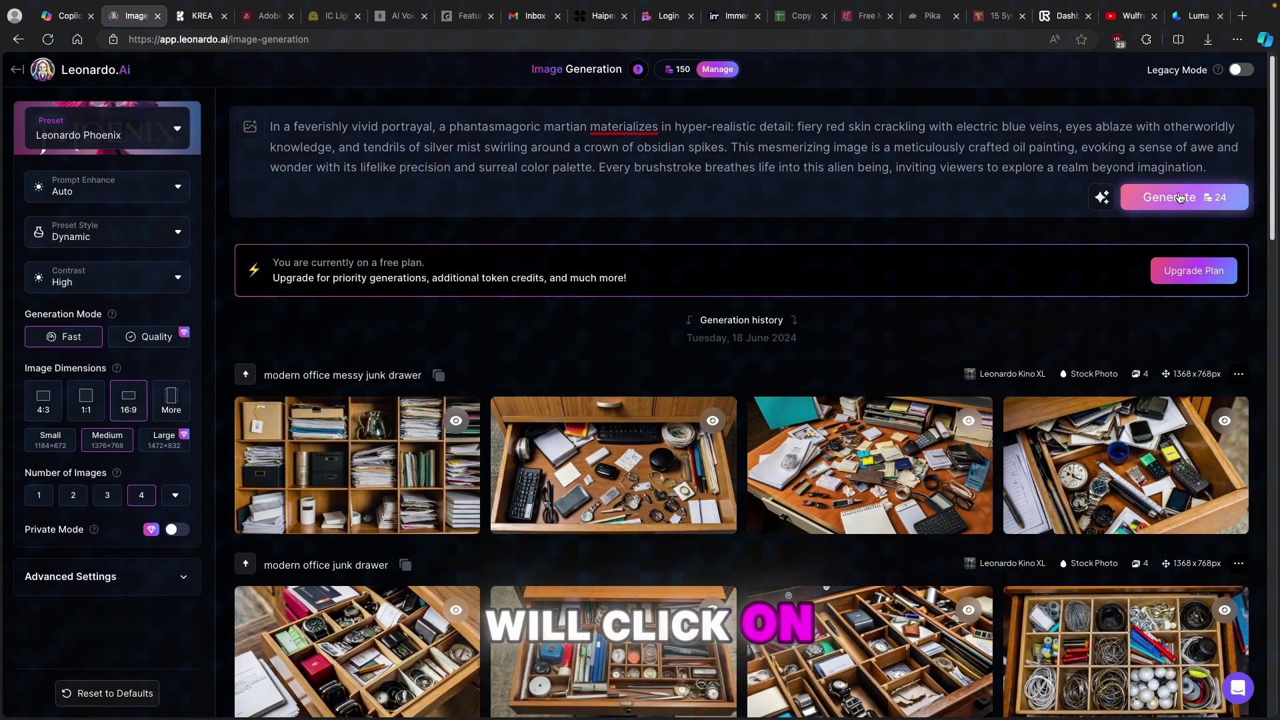
Generate four red martian portraits and download the first one as a JPG
{"action": "left_click", "coordinate": [1126, 206]}
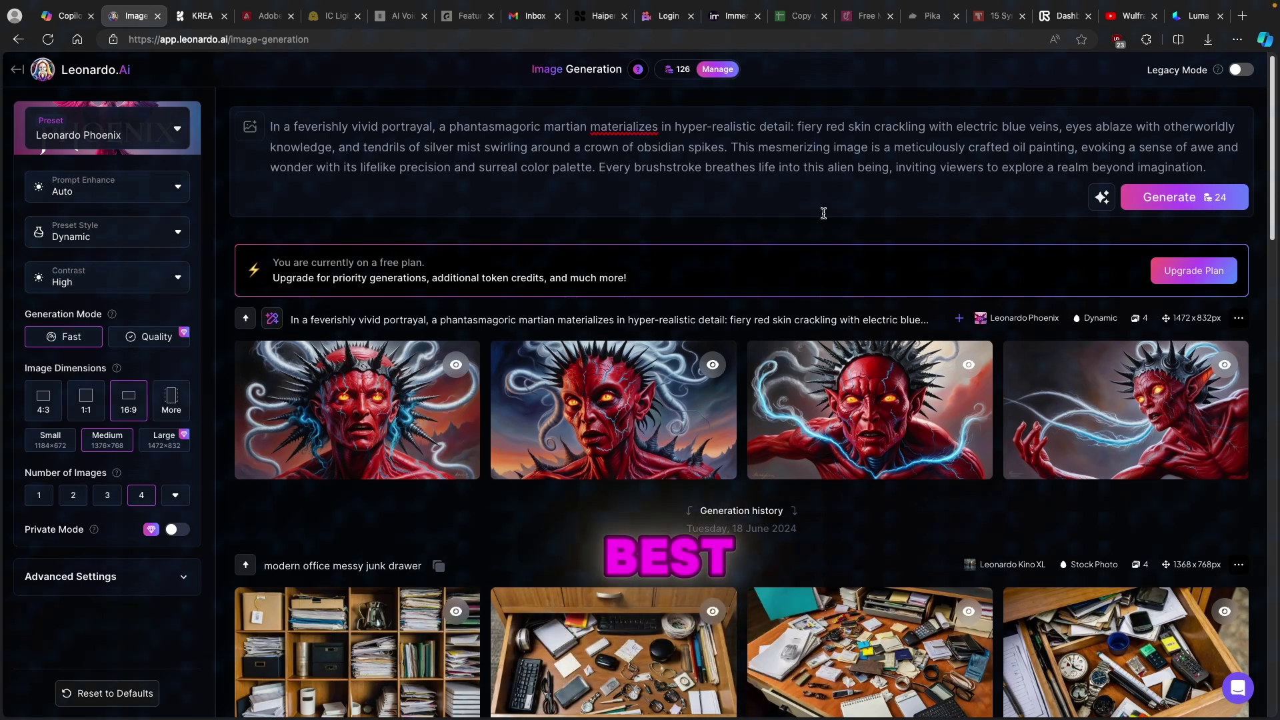
{"action": "left_click", "coordinate": [389, 412]}
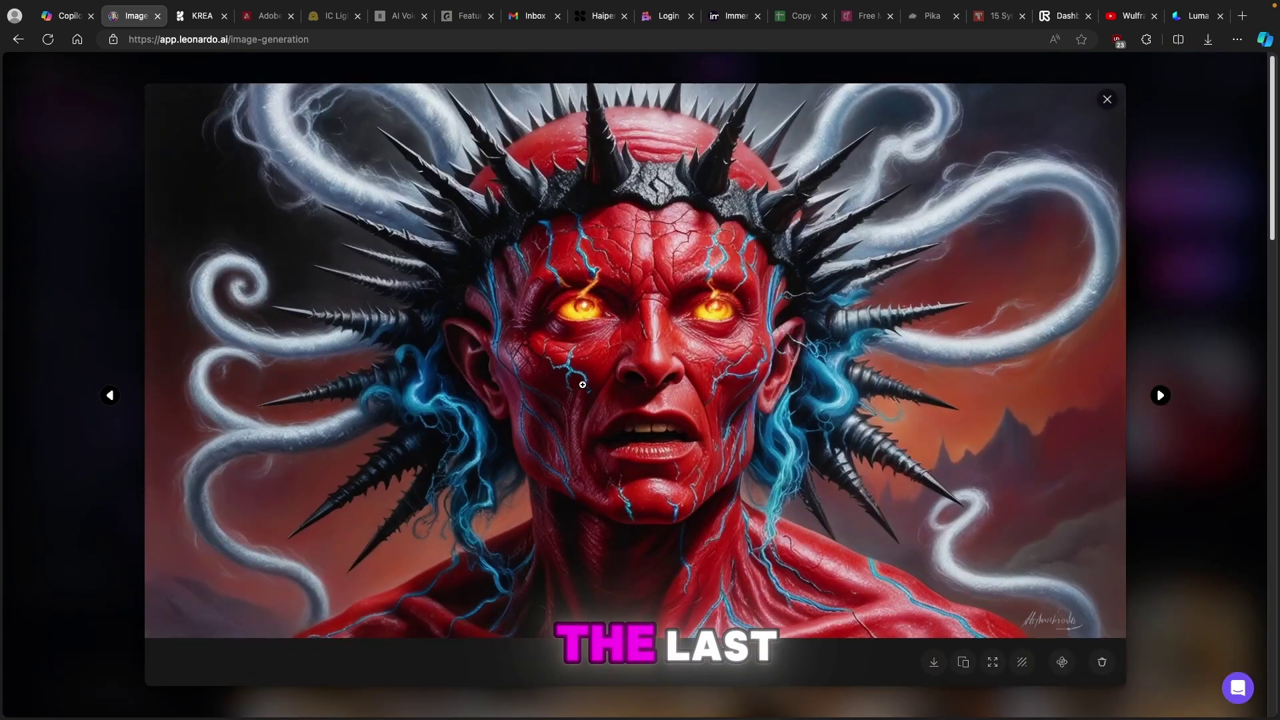
{"action": "left_click", "coordinate": [934, 662]}
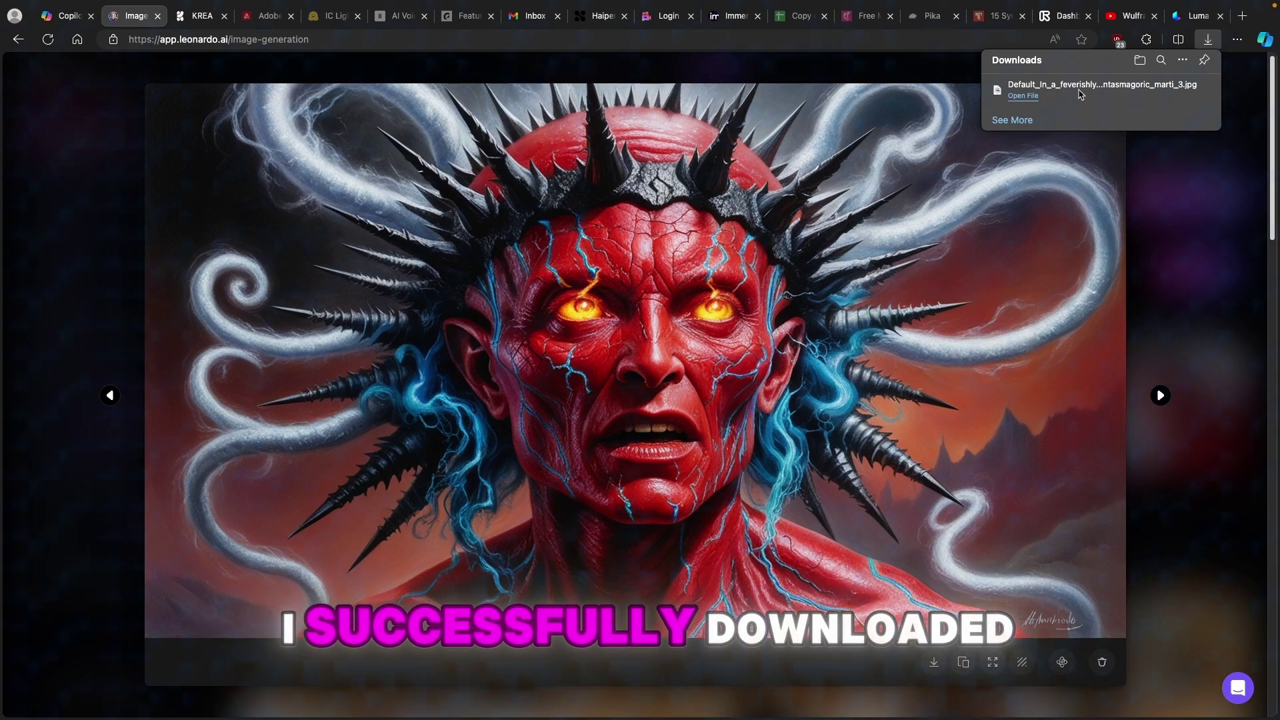
{"action": "left_click", "coordinate": [1214, 193]}
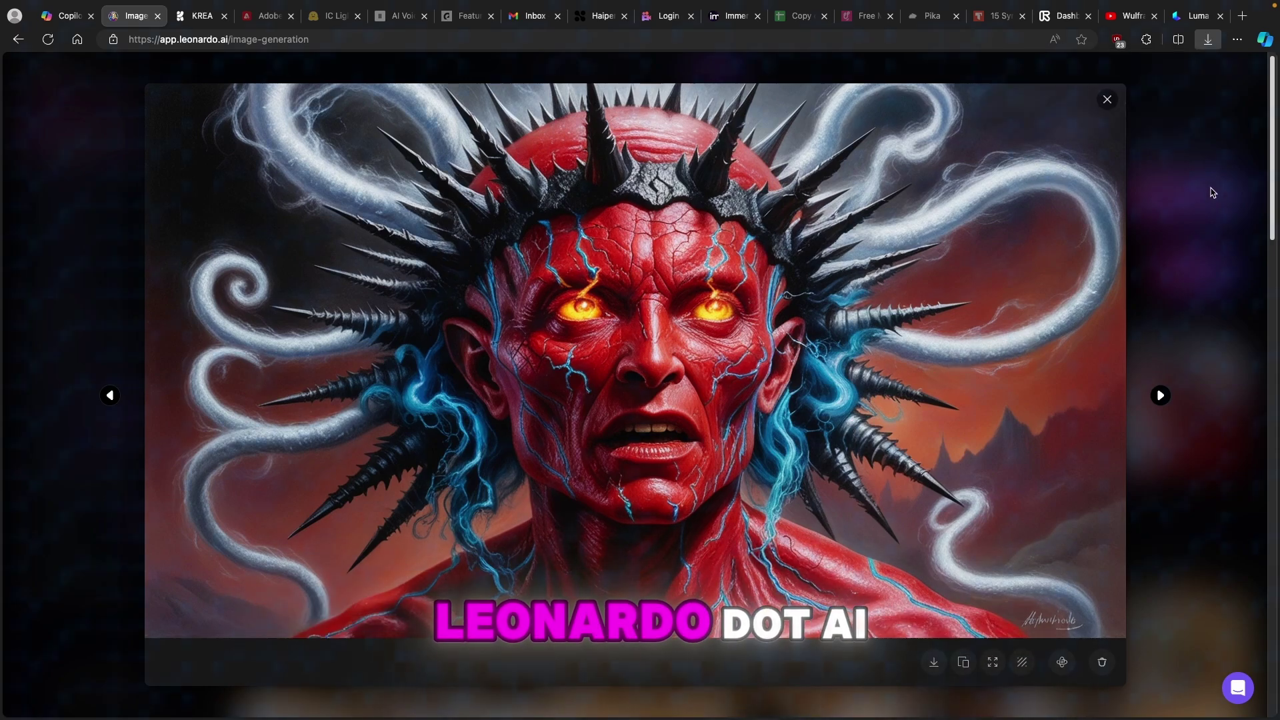
Attach the downloaded martian JPG from Downloads as Dream Machine's start image and submit it
{"action": "left_click", "coordinate": [1193, 16]}
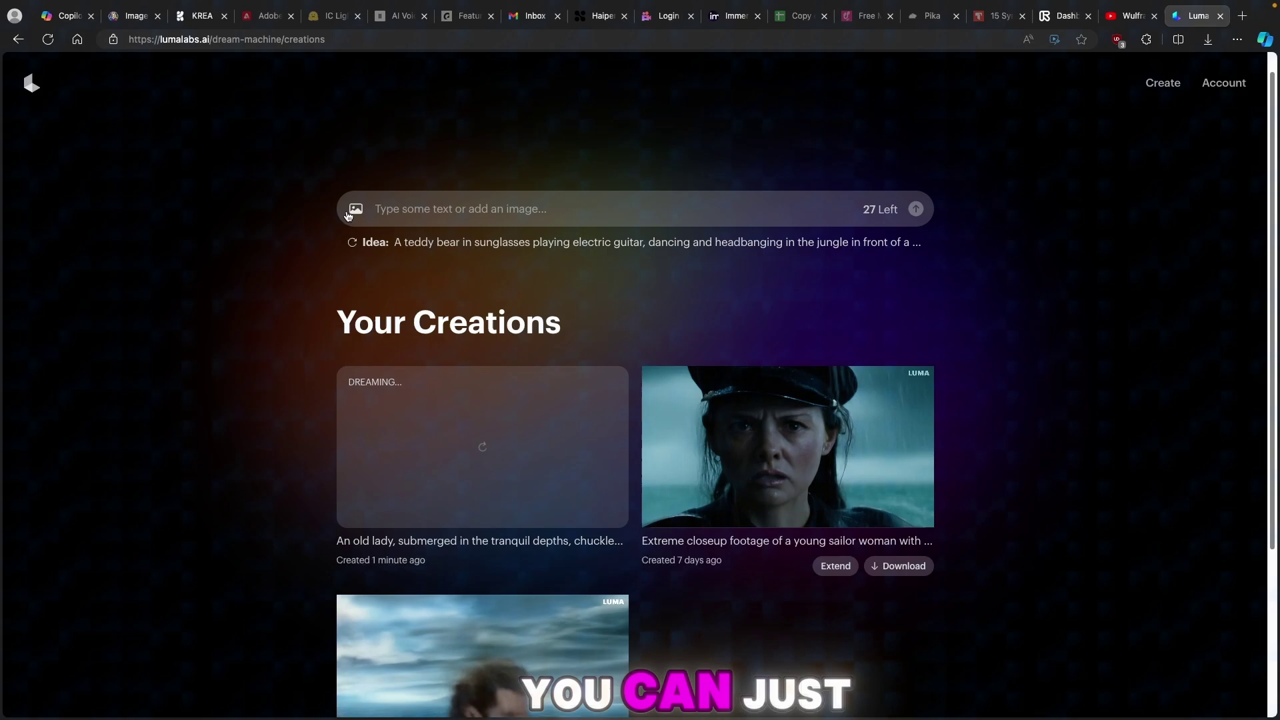
{"action": "left_click", "coordinate": [356, 209]}
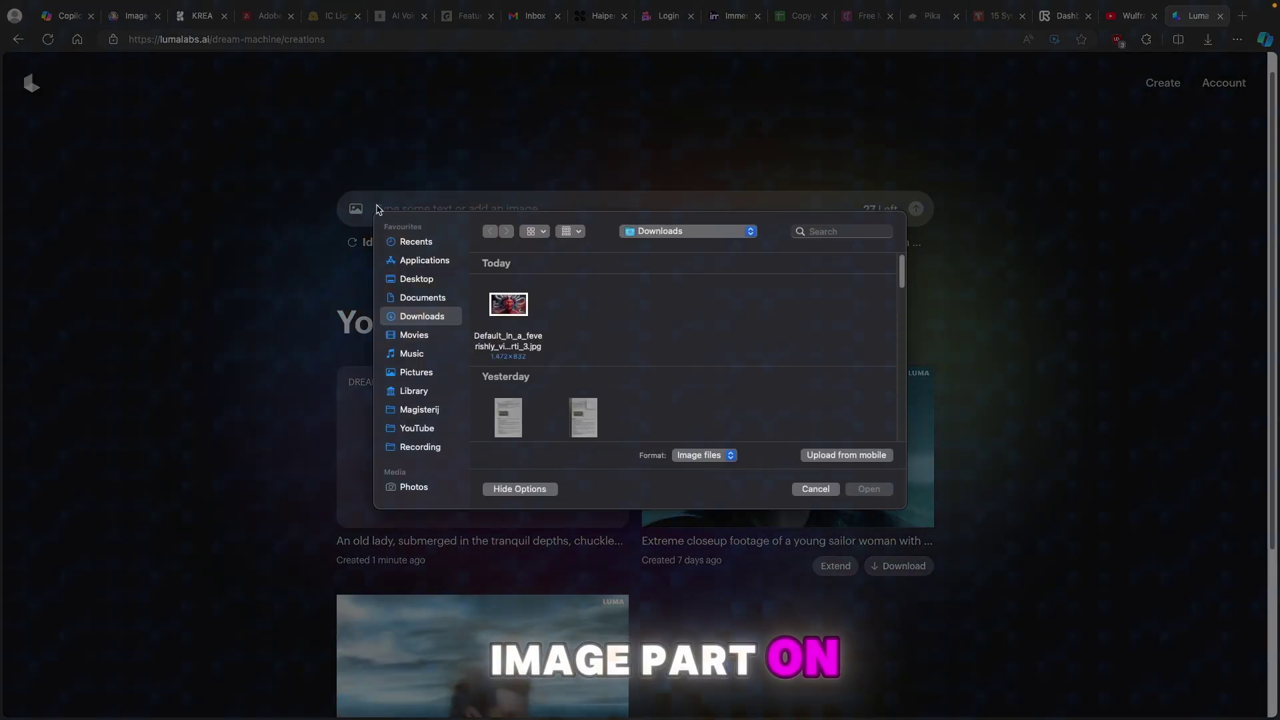
{"action": "left_click", "coordinate": [533, 301]}
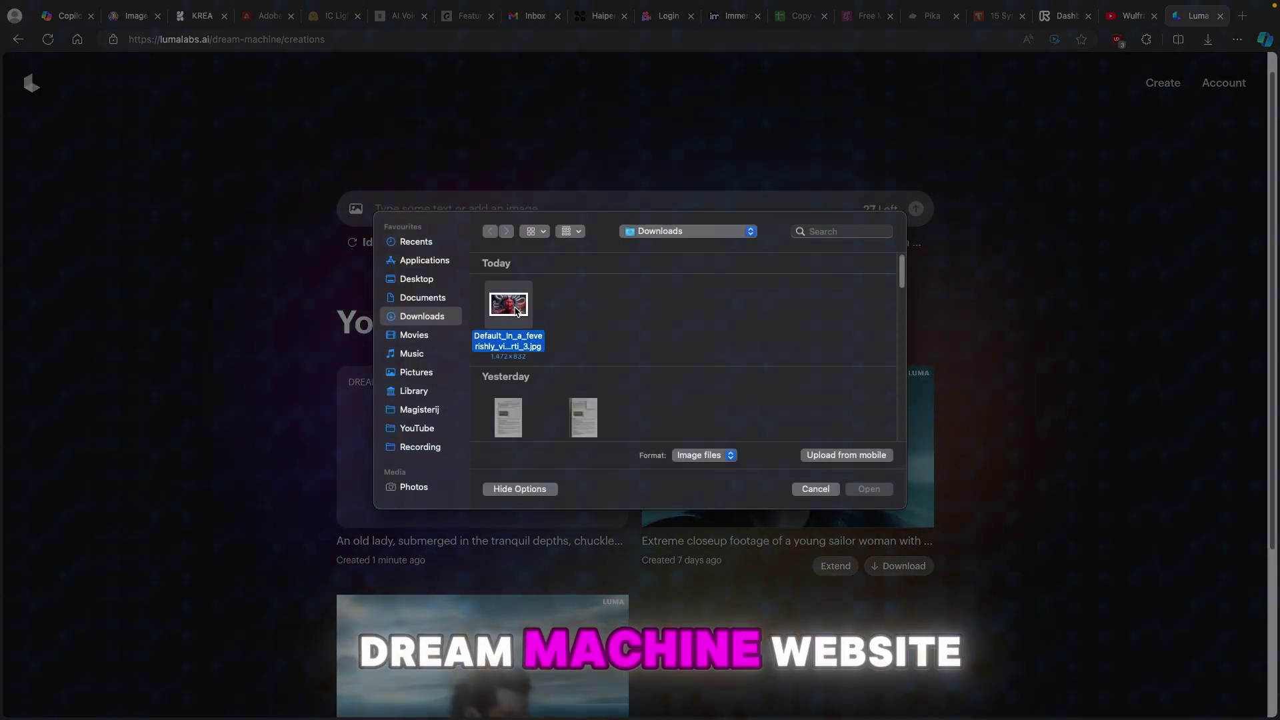
{"action": "left_click", "coordinate": [868, 490]}
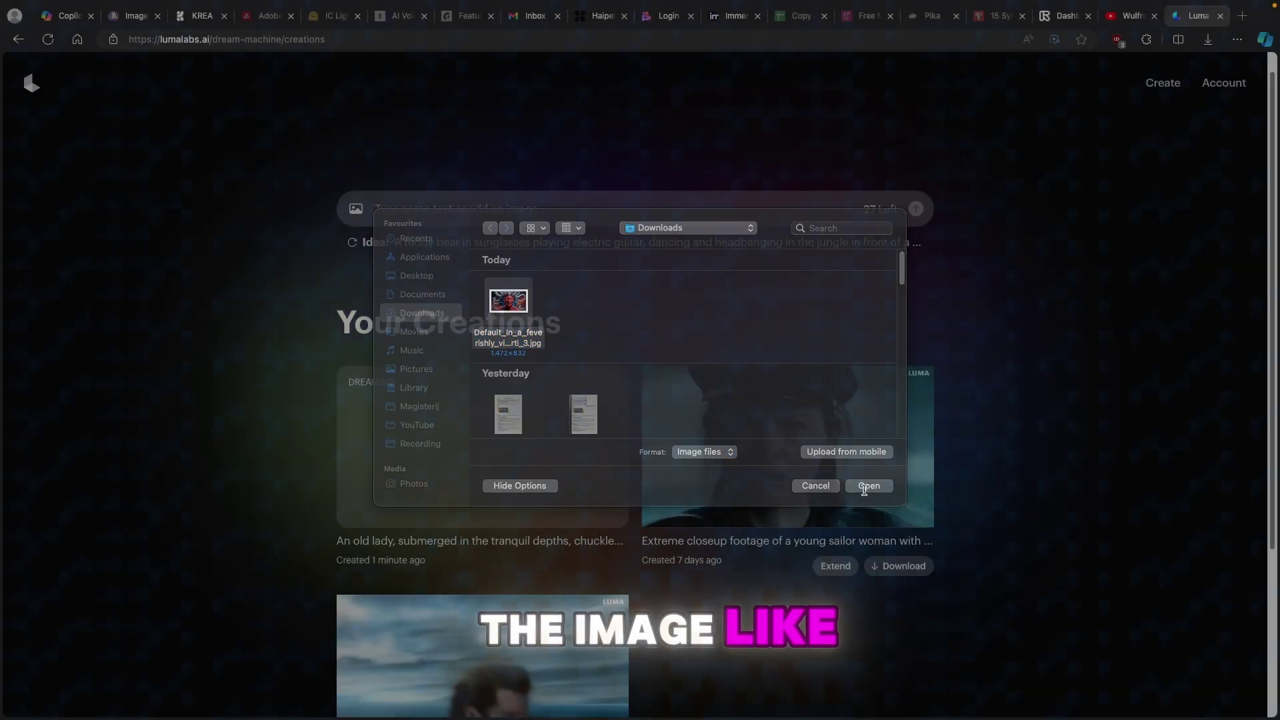
{"action": "left_click", "coordinate": [471, 241]}
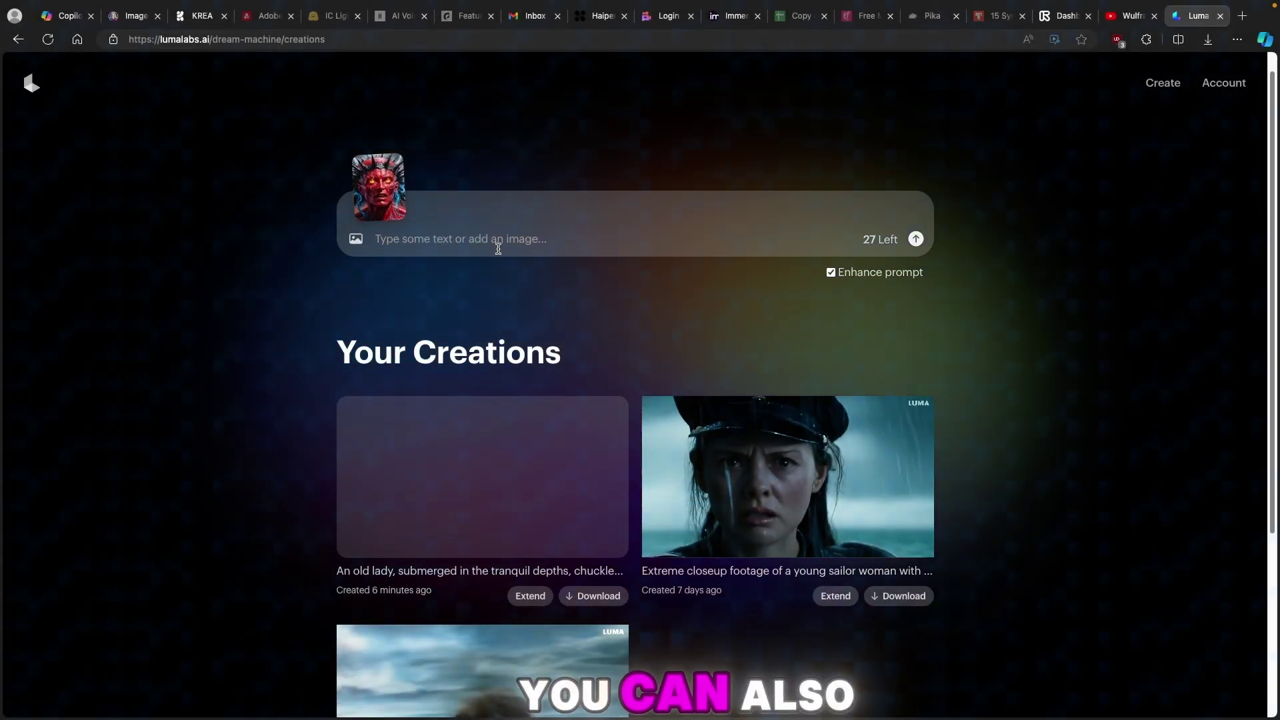
{"action": "left_click", "coordinate": [356, 238]}
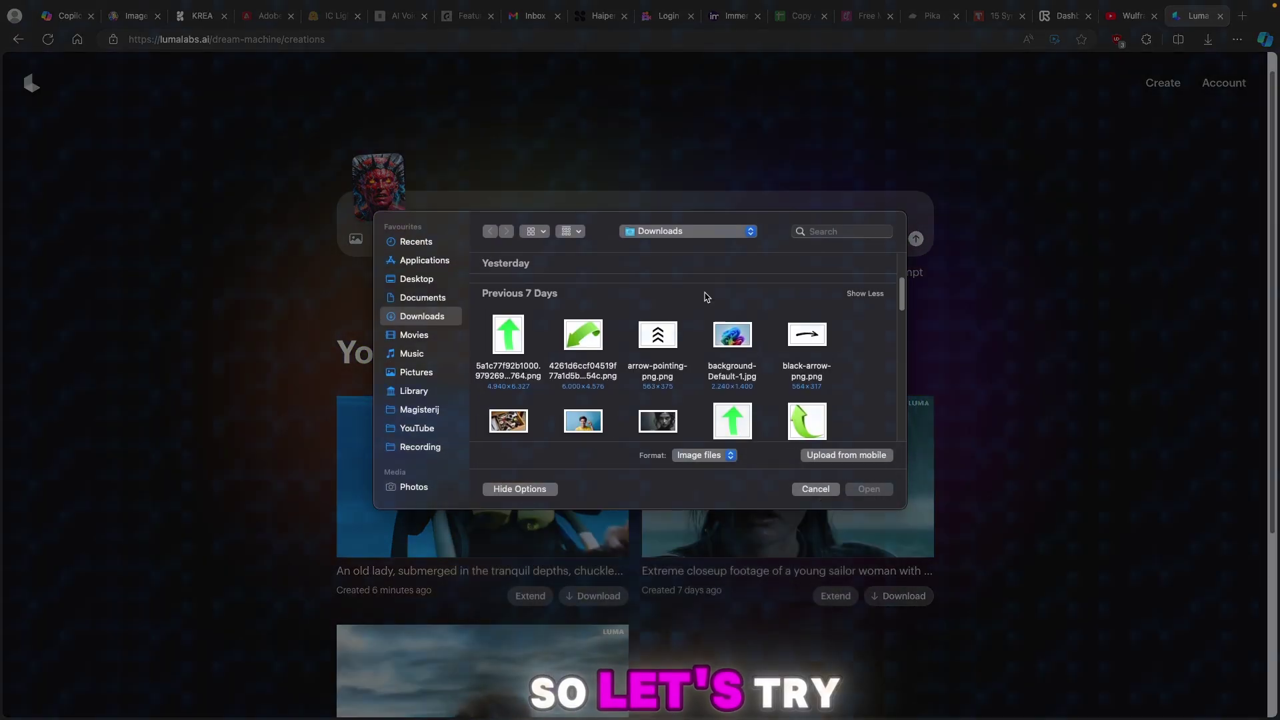
{"action": "scroll", "coordinate": [688, 373], "scroll_direction": "down", "scroll_amount": 2}
{"action": "left_click", "coordinate": [669, 399]}
{"action": "left_click", "coordinate": [868, 488]}
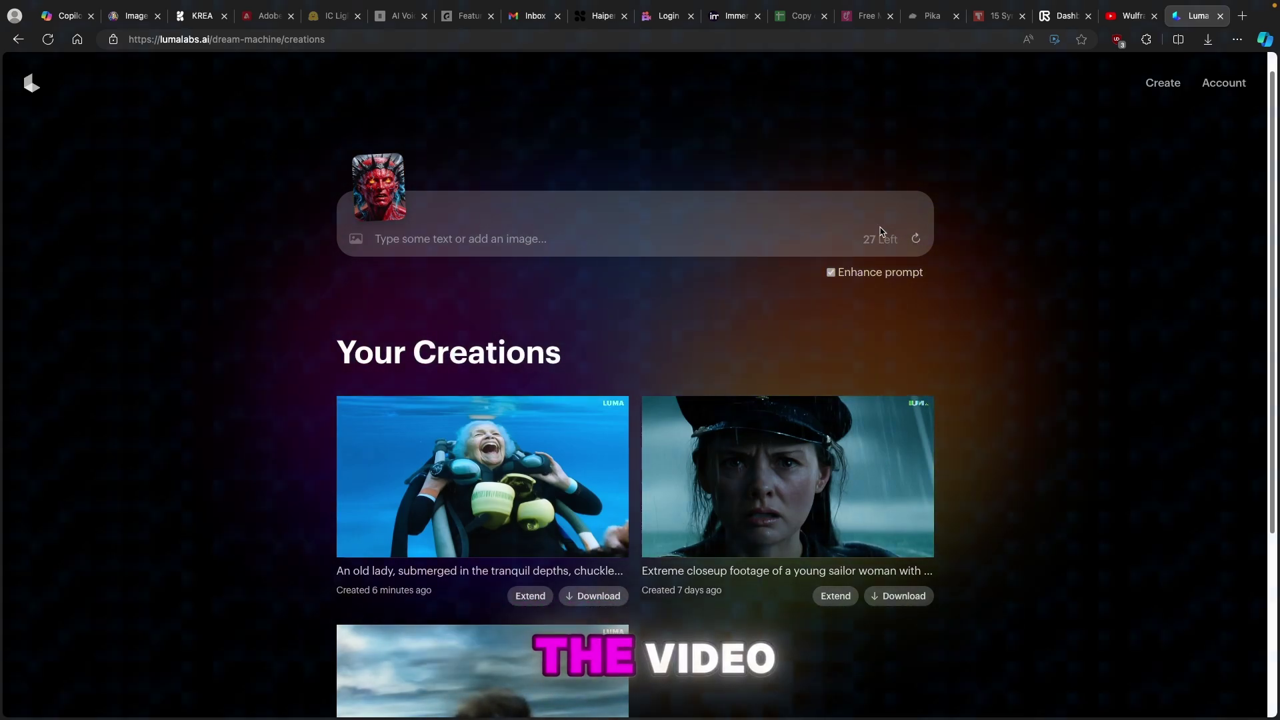
Extend the old lady underwater video by 5 seconds using the prompt 'very funny'
{"action": "mouse_move", "coordinate": [454, 474]}
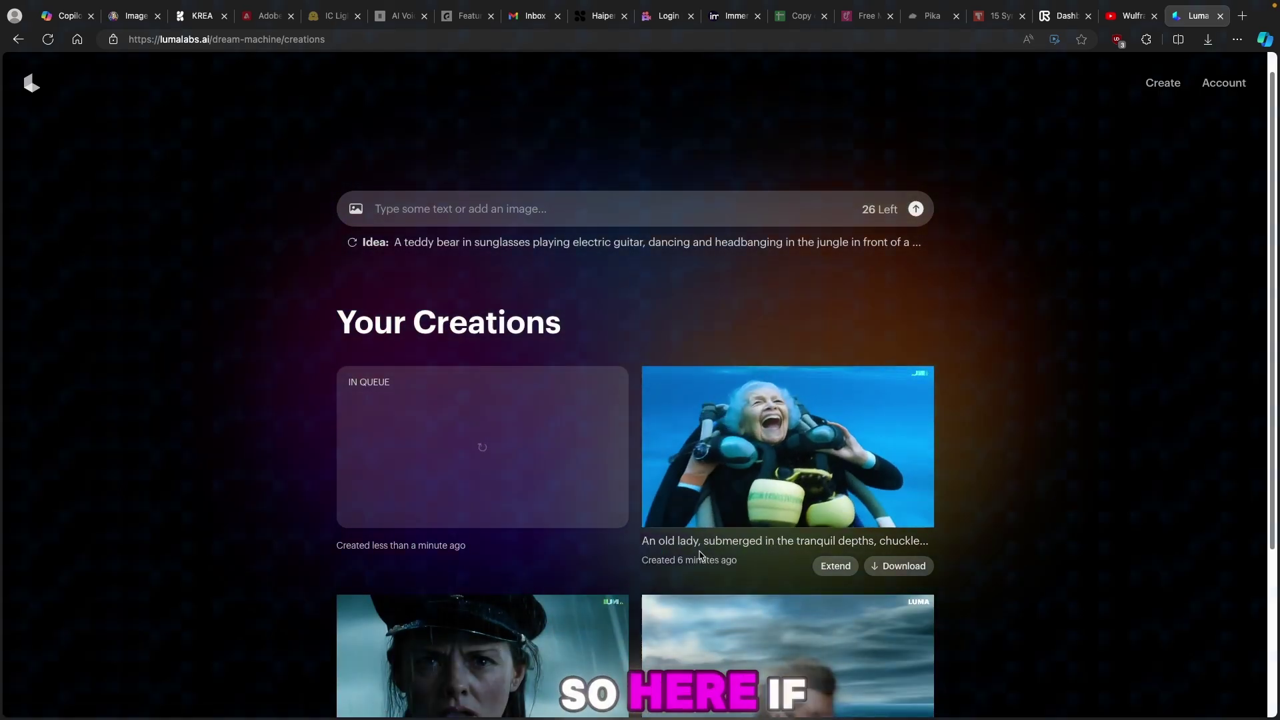
{"action": "left_click", "coordinate": [835, 565]}
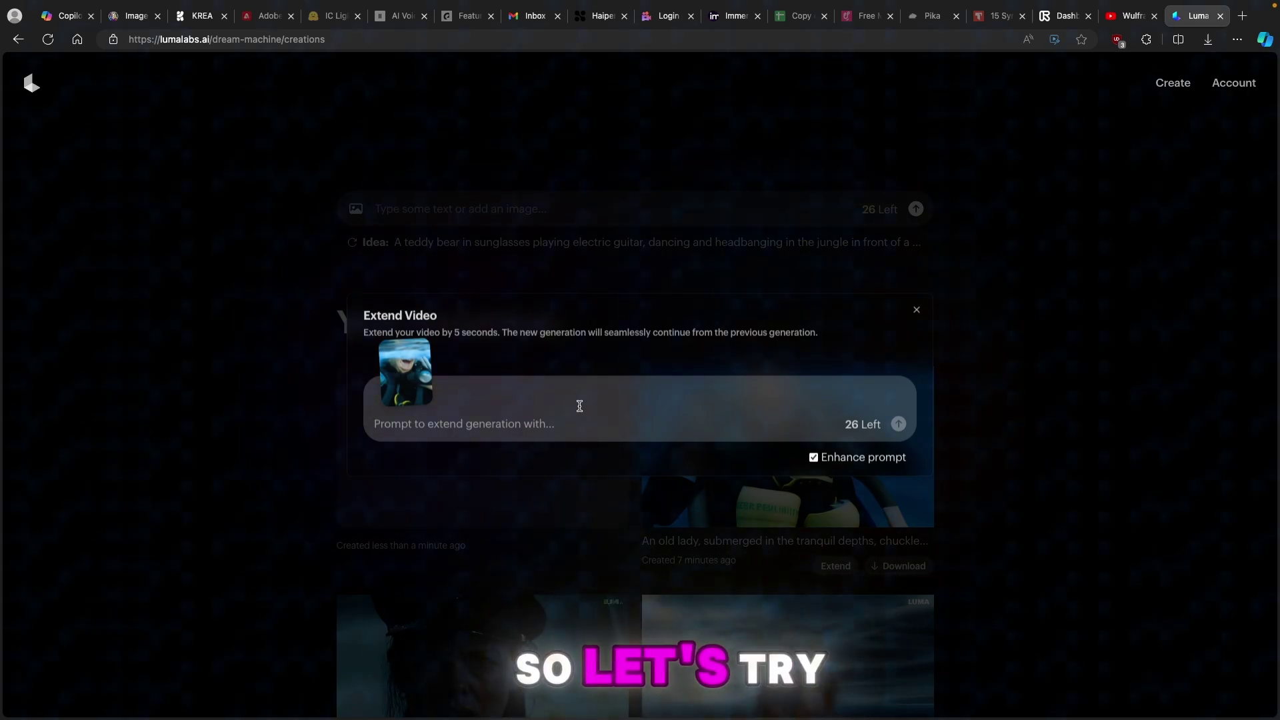
{"action": "type", "text": "very"}
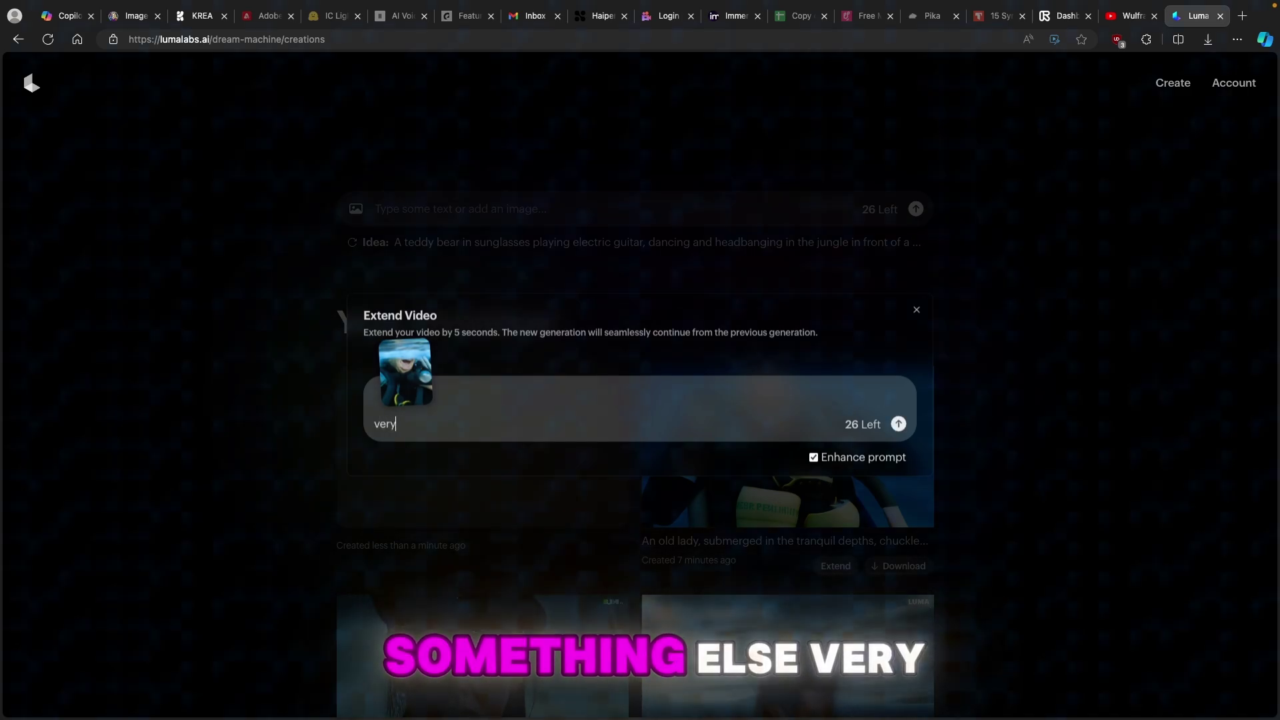
{"action": "type", "text": " funny"}
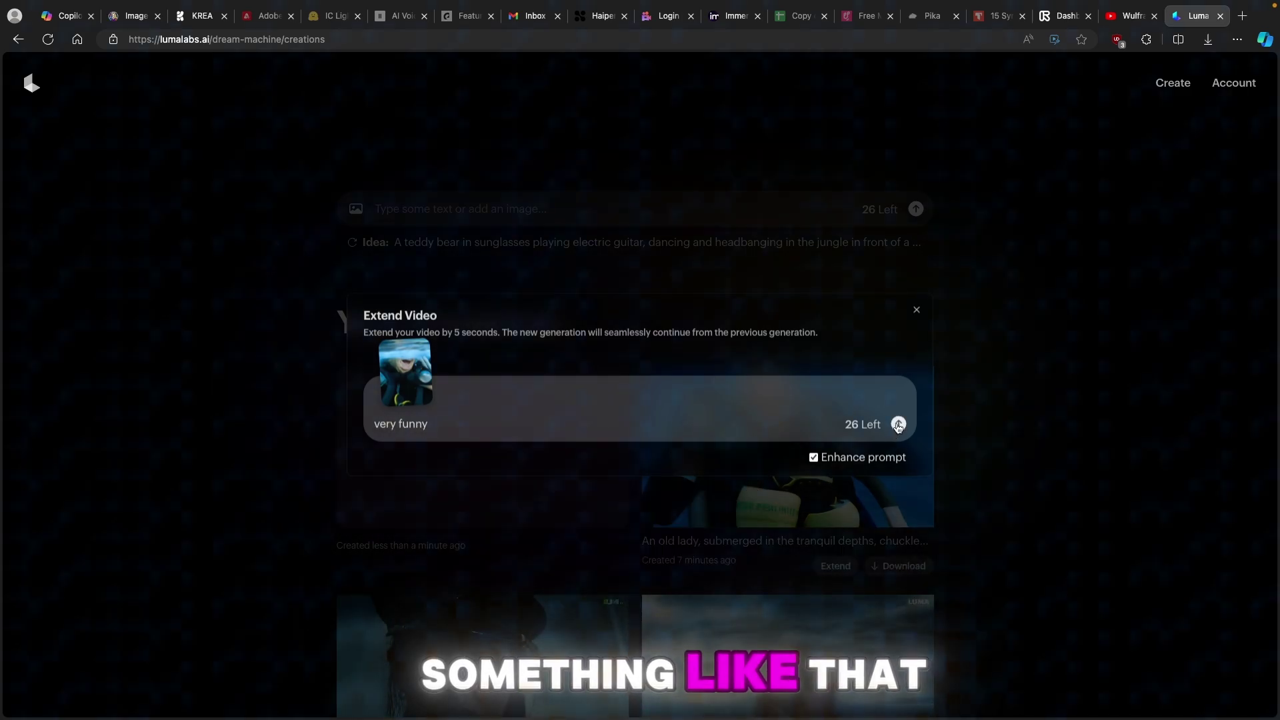
{"action": "key", "text": "Return"}
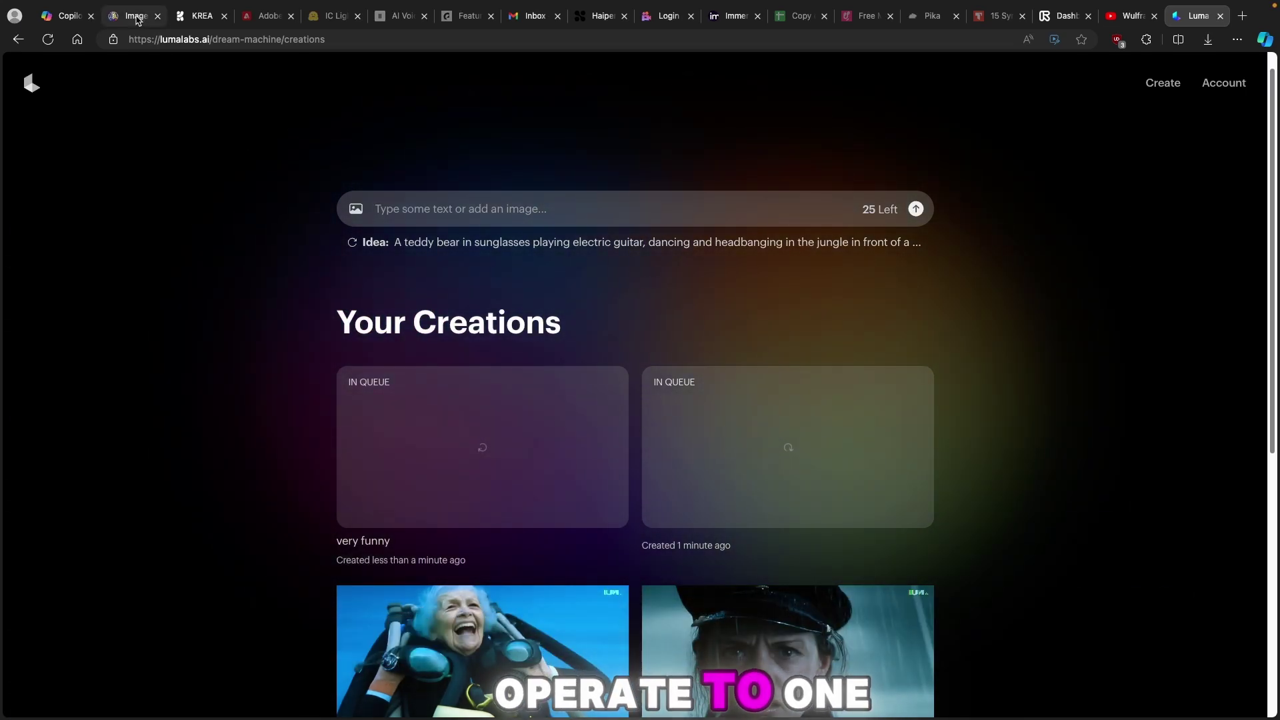
{"action": "left_click", "coordinate": [137, 18]}
{"action": "left_click", "coordinate": [17, 69]}
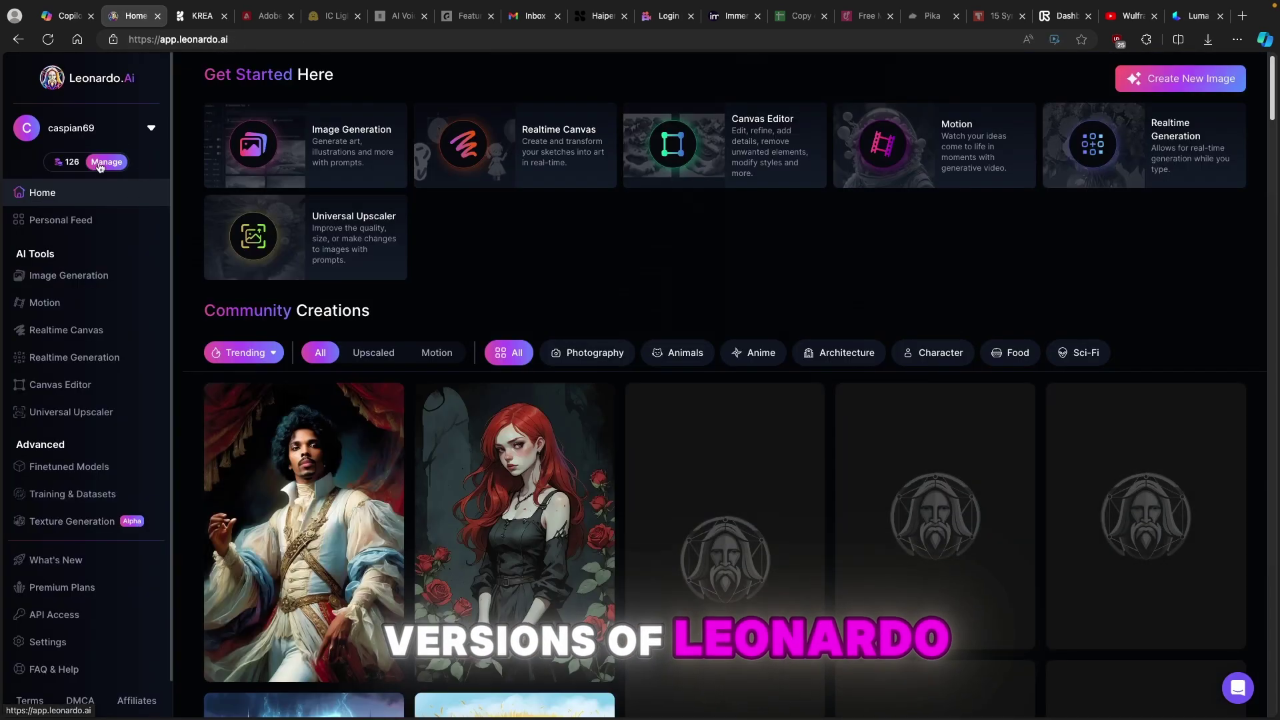
{"action": "left_click", "coordinate": [106, 164]}
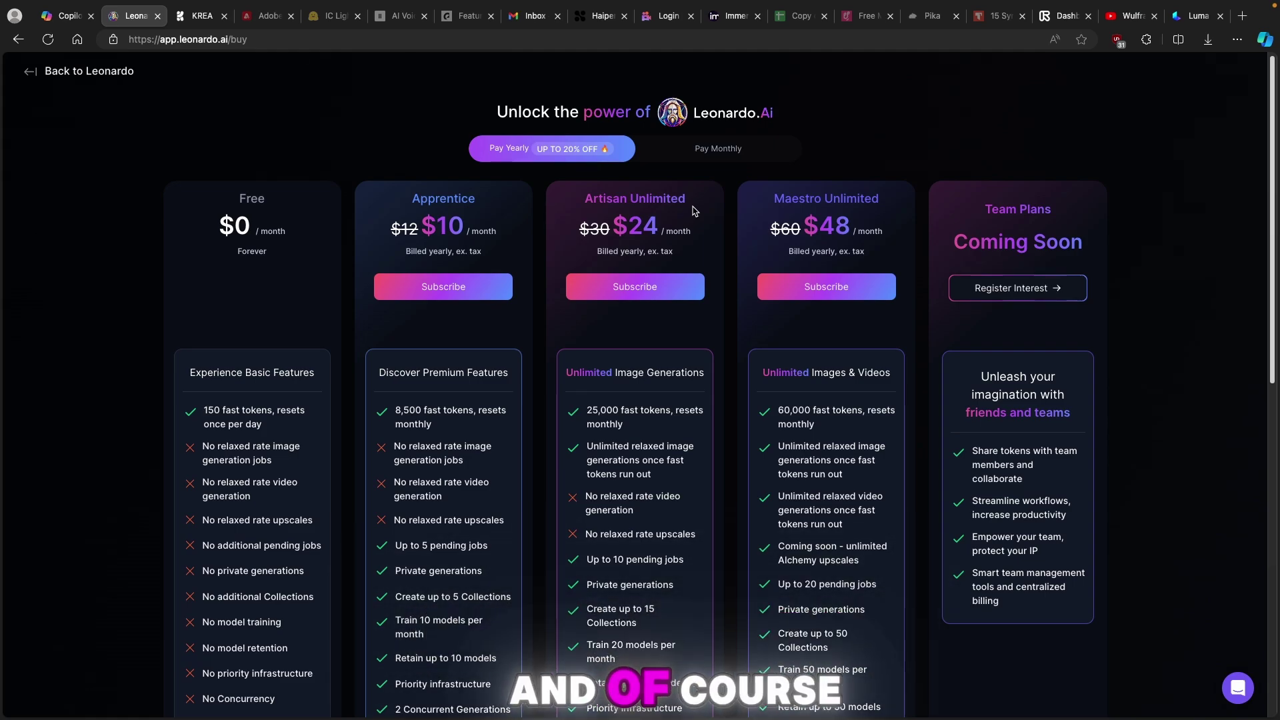
{"action": "left_click", "coordinate": [1196, 20]}
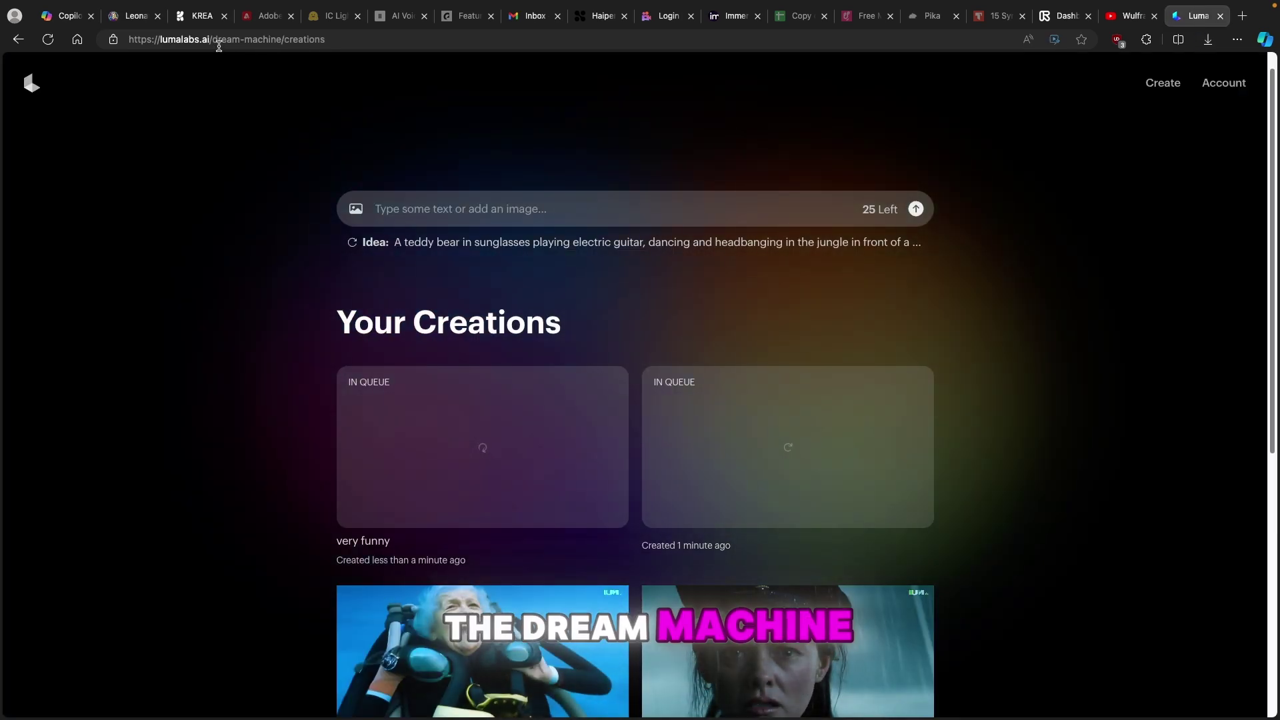
{"action": "left_click", "coordinate": [308, 41]}
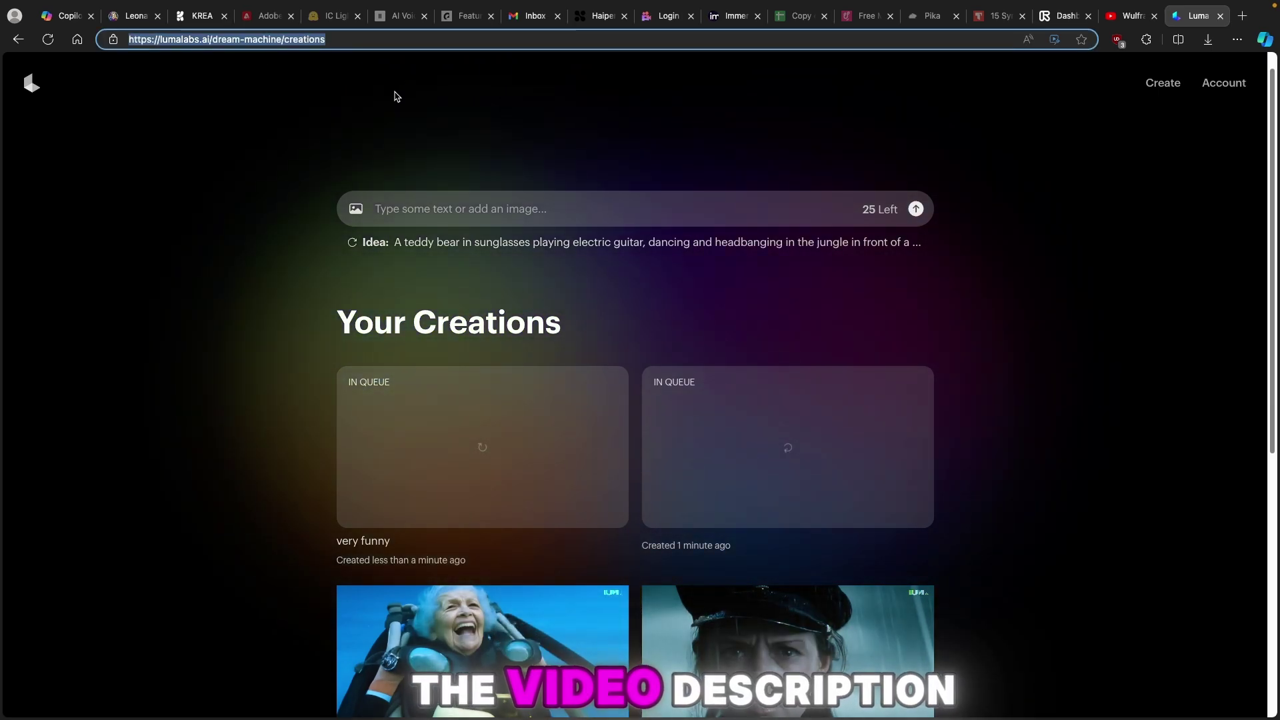